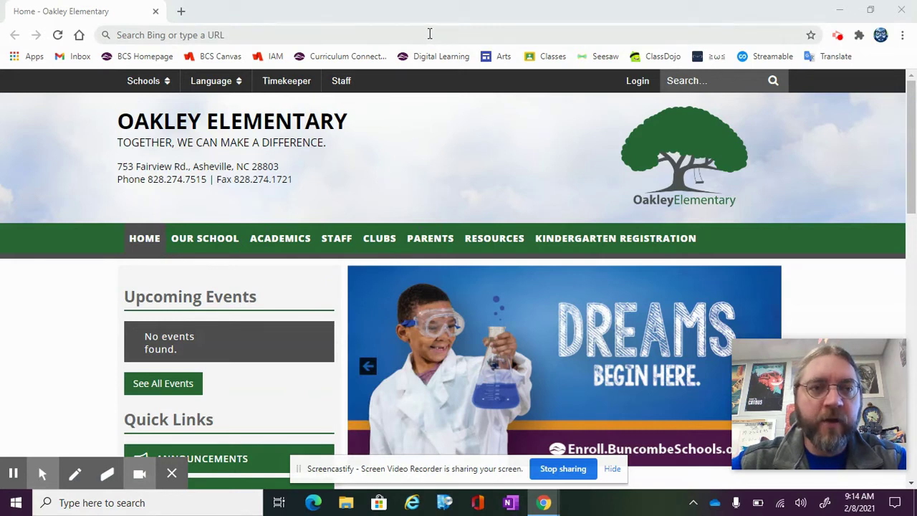
Load the sketch.io website in the browser.
{"action": "left_click", "coordinate": [430, 34]}
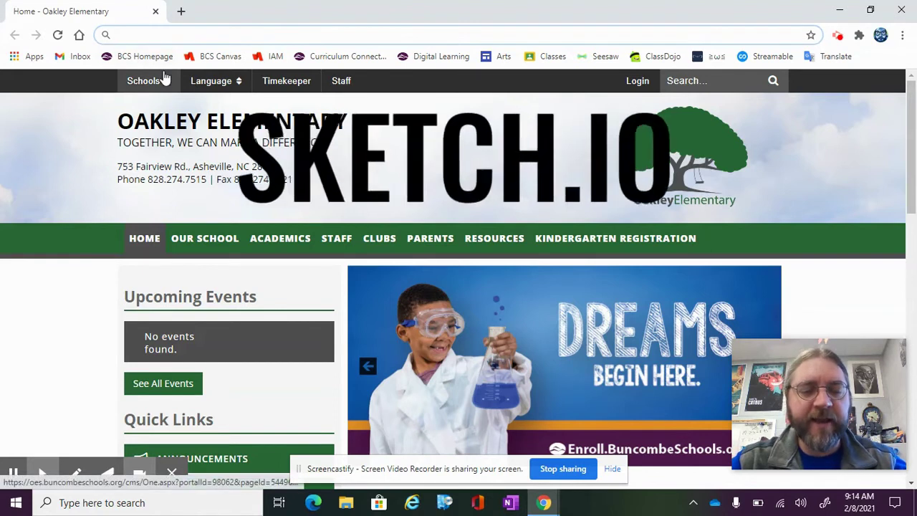
{"action": "type", "text": "sketc"}
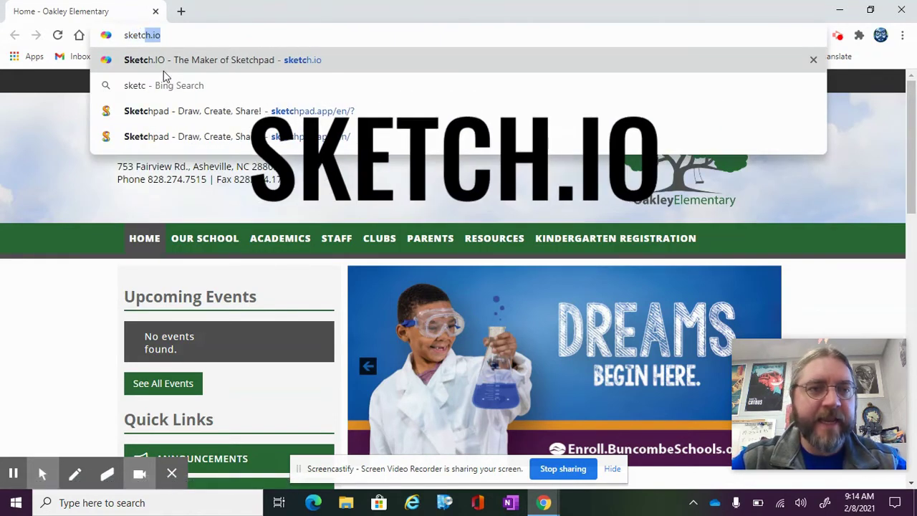
{"action": "type", "text": "h.io"}
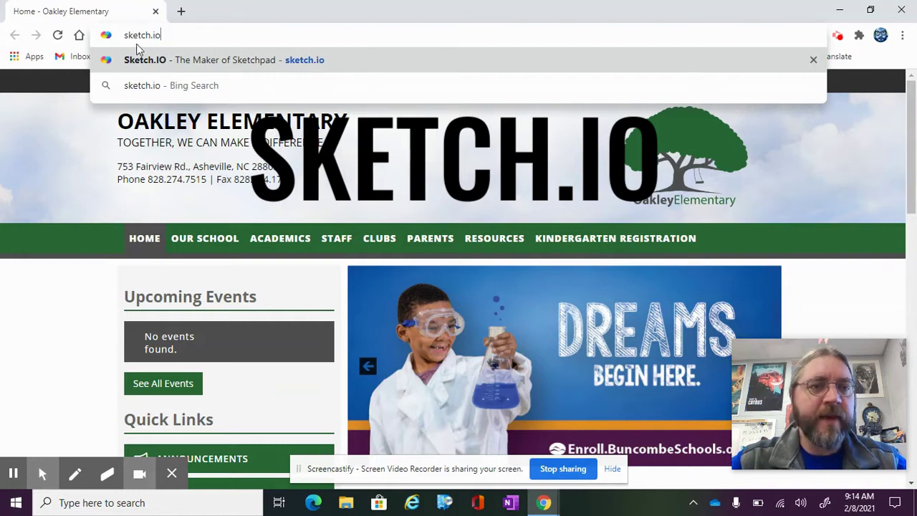
{"action": "key", "text": "Return"}
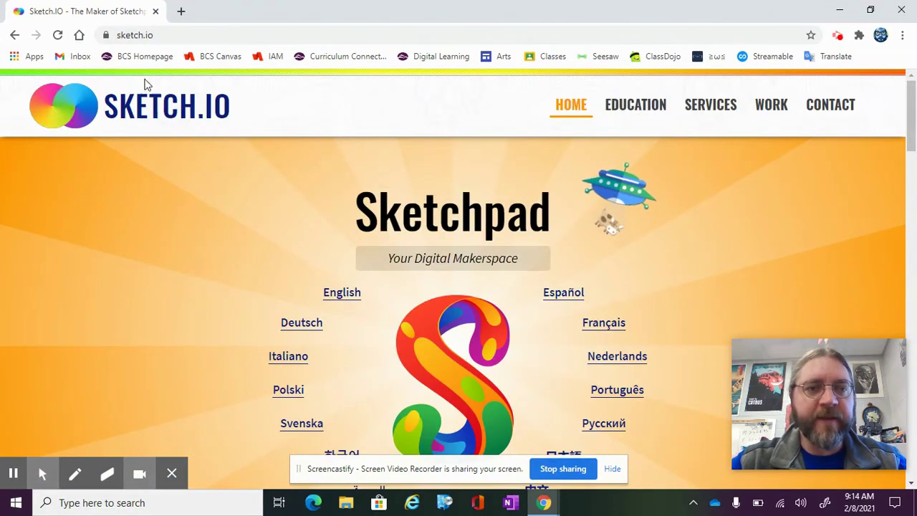
Circle the SKETCH.IO logo in orange with the annotation pen, and return to the normal mouse pointer.
{"action": "left_click", "coordinate": [83, 473]}
{"action": "mouse_move", "coordinate": [240, 122]}
{"action": "left_mouse_down"}
{"action": "mouse_move", "coordinate": [183, 69]}
{"action": "mouse_move", "coordinate": [87, 86]}
{"action": "mouse_move", "coordinate": [77, 113]}
{"action": "mouse_move", "coordinate": [167, 136]}
{"action": "mouse_move", "coordinate": [220, 119]}
{"action": "left_mouse_up"}
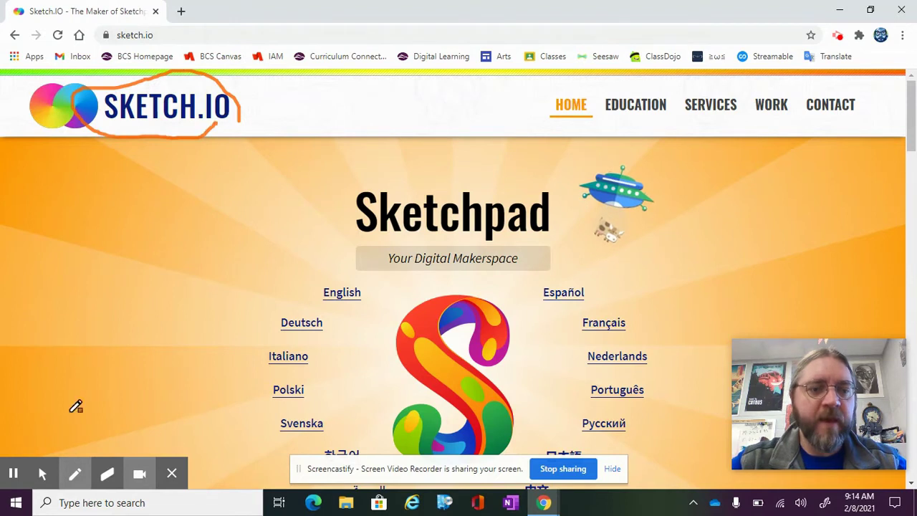
{"action": "left_click", "coordinate": [42, 473]}
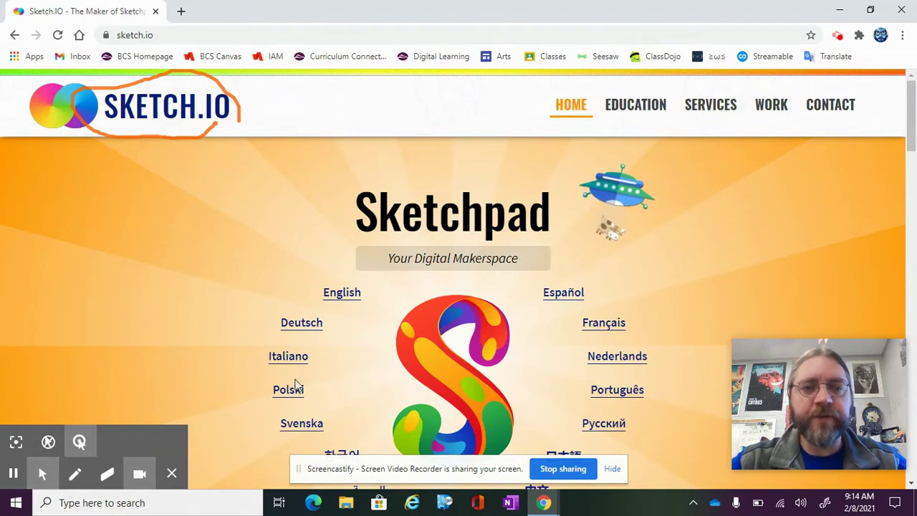
Open the English version of Sketchpad and dab a crayon dot on the existing canvas.
{"action": "scroll", "coordinate": [227, 295], "scroll_direction": "down", "scroll_amount": 1}
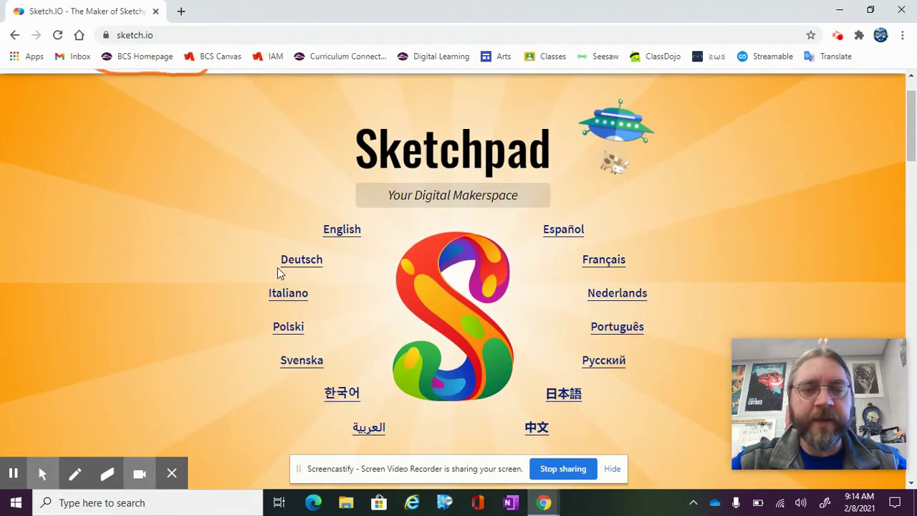
{"action": "left_click", "coordinate": [343, 235]}
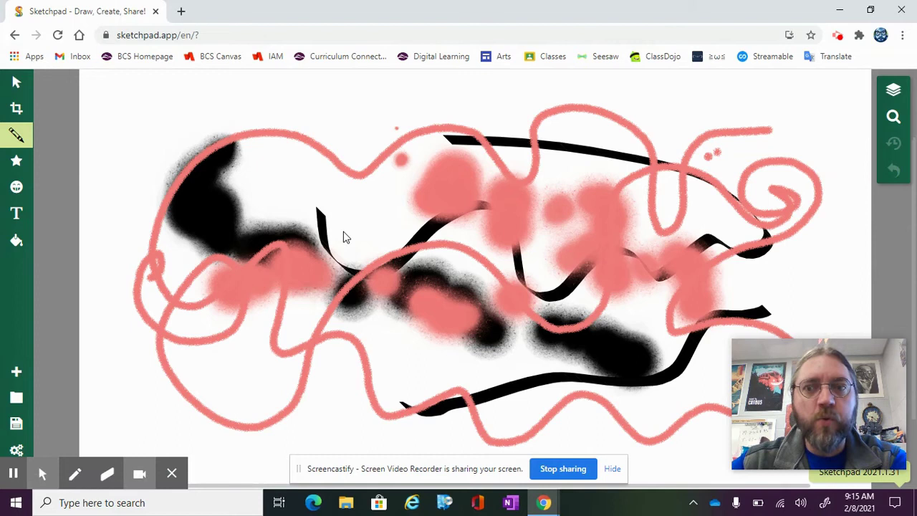
{"action": "left_click", "coordinate": [355, 260]}
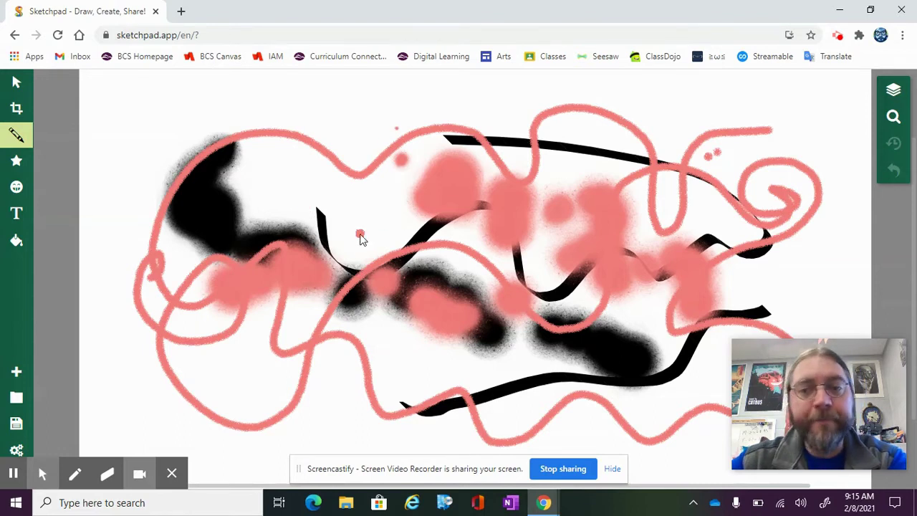
Start a new document and switch its size units to inches.
{"action": "left_click", "coordinate": [17, 373]}
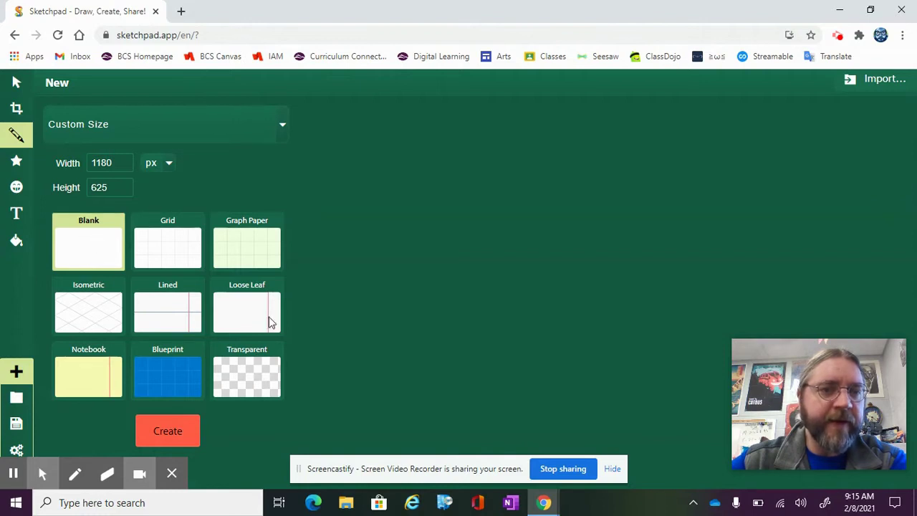
{"action": "left_click", "coordinate": [170, 165]}
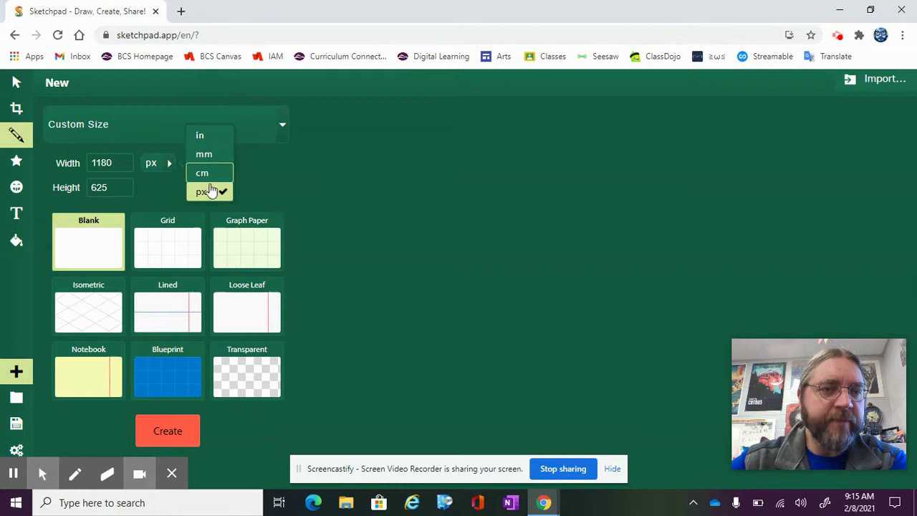
{"action": "left_click", "coordinate": [200, 135]}
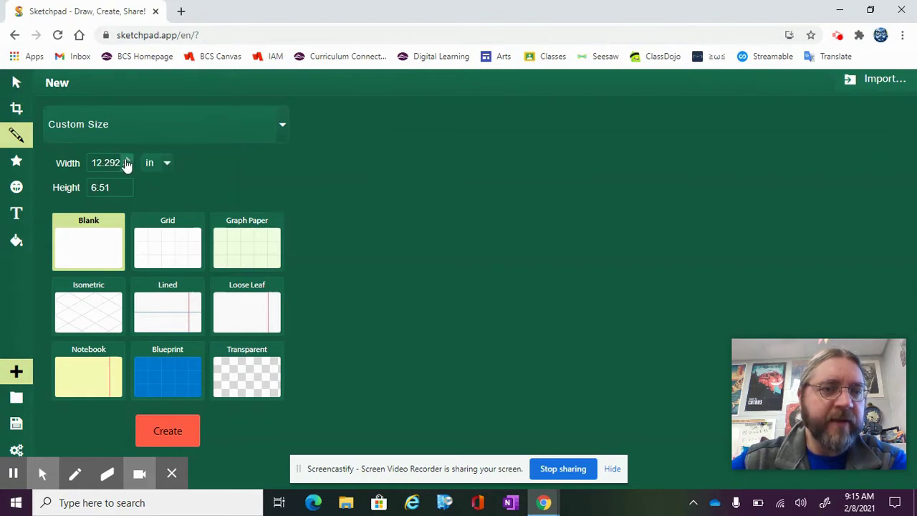
Set the new document's width to 8.5 in and its height to 11 in.
{"action": "mouse_move", "coordinate": [117, 161]}
{"action": "left_mouse_down"}
{"action": "mouse_move", "coordinate": [62, 163]}
{"action": "mouse_move", "coordinate": [104, 159]}
{"action": "left_mouse_up"}
{"action": "key", "text": "BackSpace"}
{"action": "key", "text": "BackSpace"}
{"action": "key", "text": "BackSpace"}
{"action": "key", "text": "BackSpace"}
{"action": "type", "text": "2"}
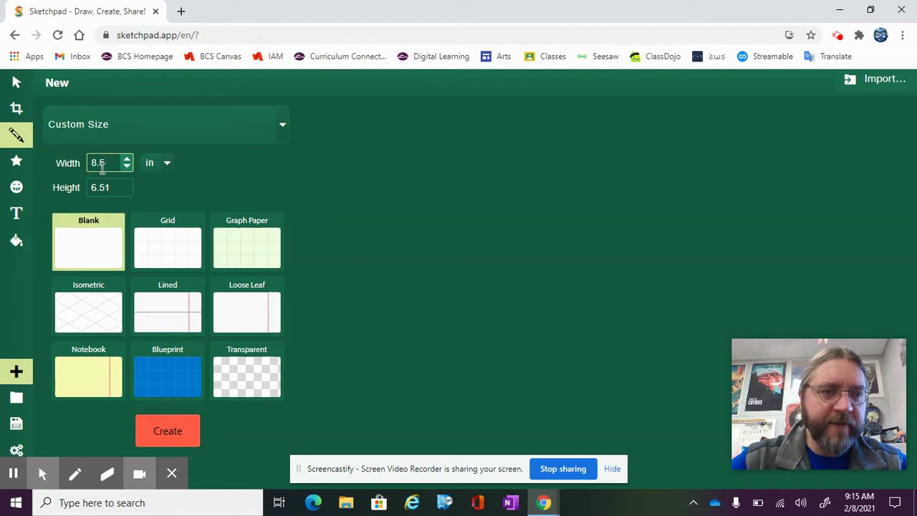
{"action": "left_click", "coordinate": [113, 190]}
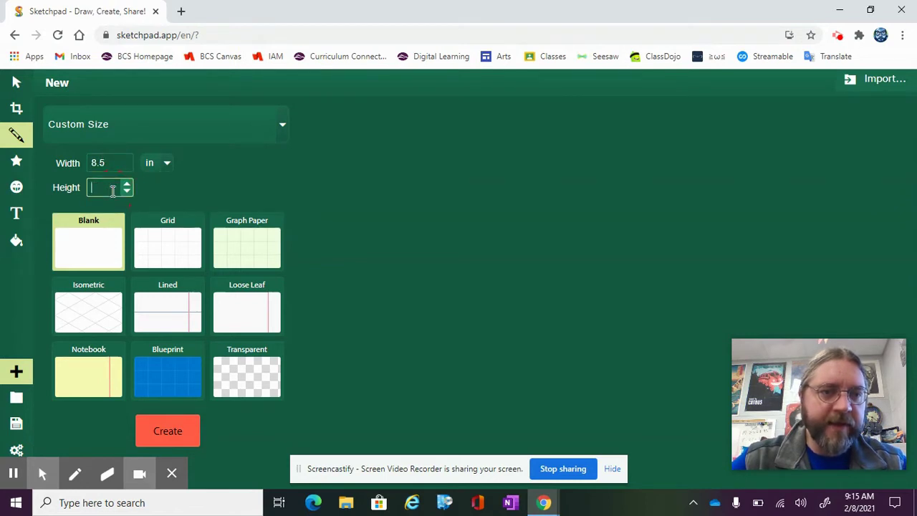
{"action": "type", "text": "11"}
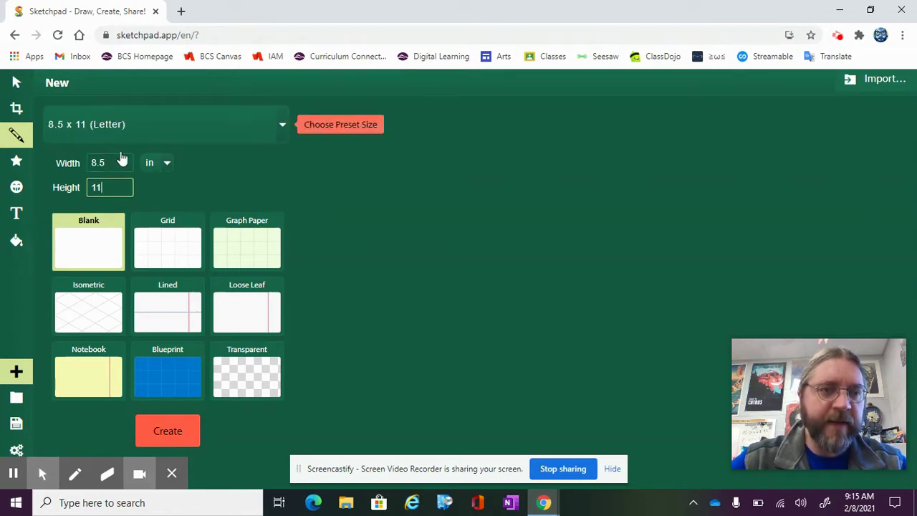
Change the document size to 171 × 171 px and create it with a transparent background.
{"action": "left_click", "coordinate": [282, 129]}
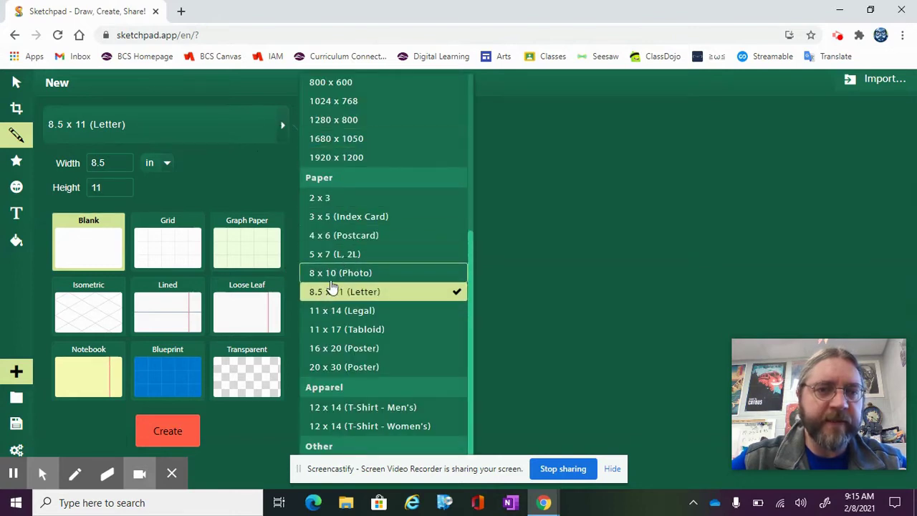
{"action": "left_click", "coordinate": [342, 87]}
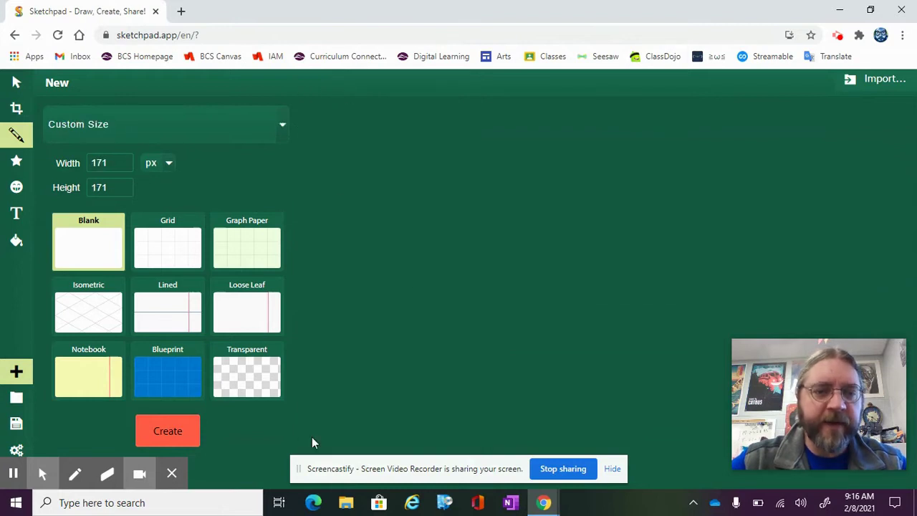
{"action": "left_click", "coordinate": [168, 431]}
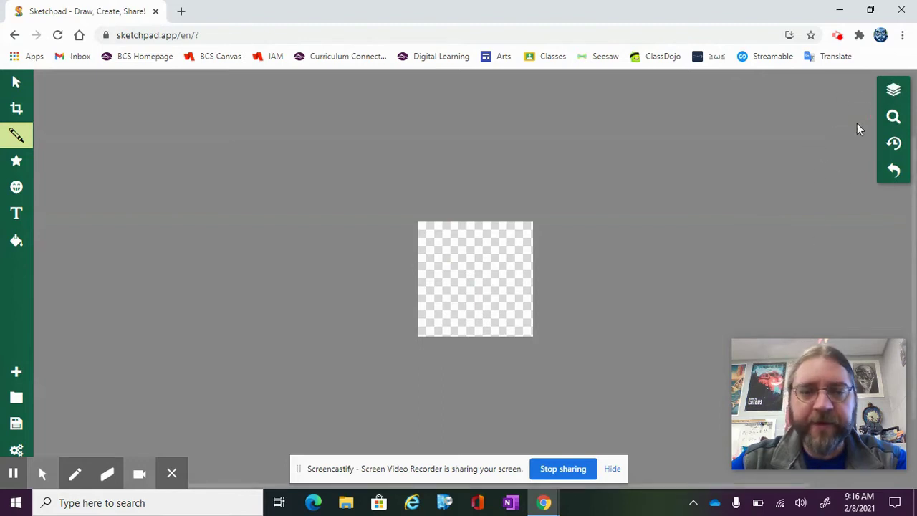
Draw an orange annotation arrow pointing at the zoom tool, and return to the normal mouse pointer.
{"action": "left_click", "coordinate": [75, 474]}
{"action": "mouse_move", "coordinate": [659, 165]}
{"action": "left_mouse_down"}
{"action": "mouse_move", "coordinate": [744, 138]}
{"action": "mouse_move", "coordinate": [871, 119]}
{"action": "mouse_move", "coordinate": [859, 112]}
{"action": "mouse_move", "coordinate": [869, 121]}
{"action": "mouse_move", "coordinate": [853, 140]}
{"action": "left_mouse_up"}
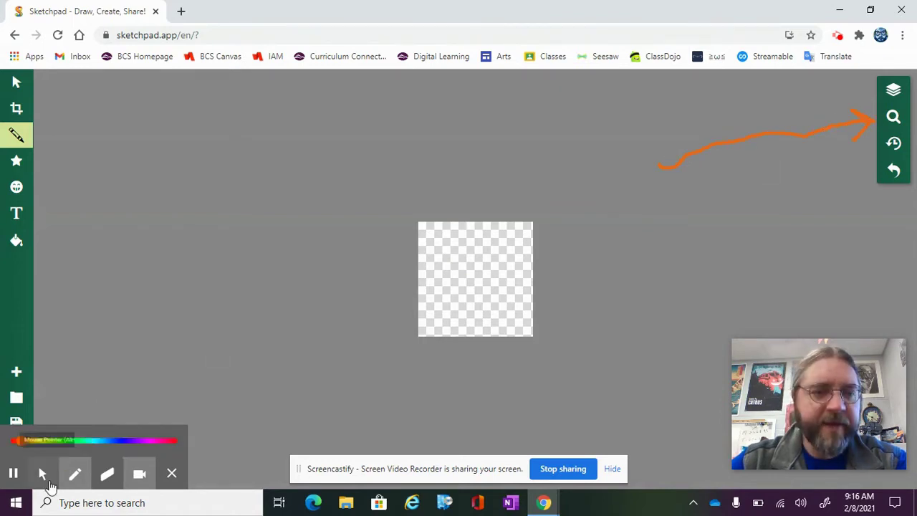
{"action": "left_click", "coordinate": [43, 473]}
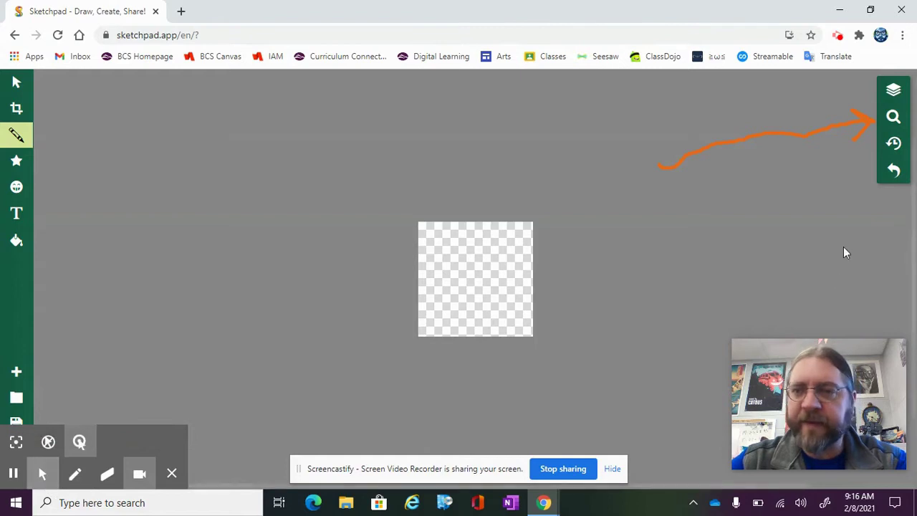
Zoom in on the transparent canvas until it nearly fills the height of the workspace.
{"action": "left_click", "coordinate": [894, 118]}
{"action": "left_click", "coordinate": [854, 174]}
{"action": "mouse_move", "coordinate": [854, 174]}
{"action": "left_mouse_down"}
{"action": "mouse_move", "coordinate": [852, 147]}
{"action": "mouse_move", "coordinate": [853, 174]}
{"action": "mouse_move", "coordinate": [852, 162]}
{"action": "left_mouse_up"}
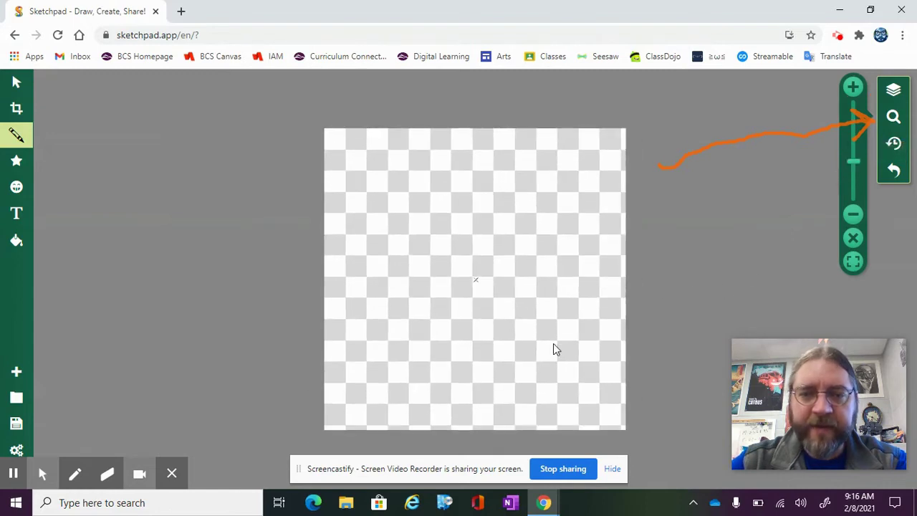
{"action": "scroll", "coordinate": [553, 349], "scroll_direction": "down", "scroll_amount": 5}
{"action": "scroll", "coordinate": [554, 349], "scroll_direction": "up", "scroll_amount": 6}
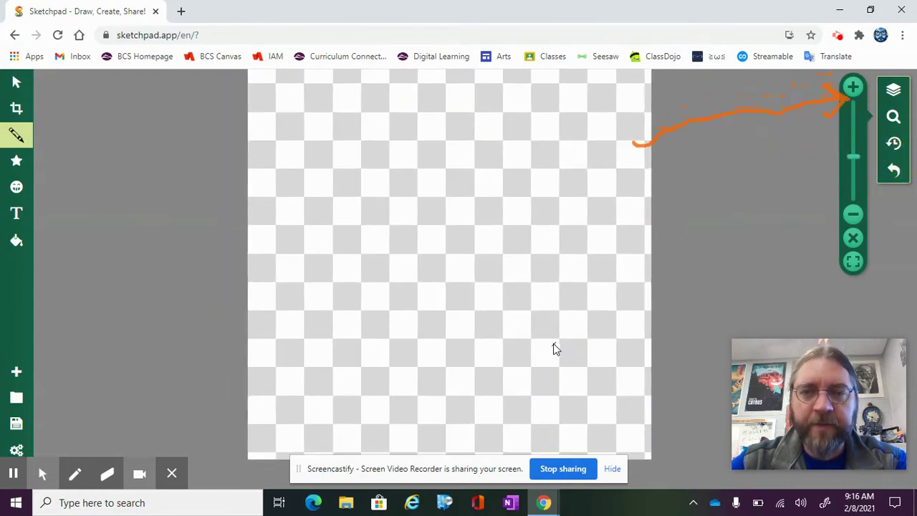
{"action": "scroll", "coordinate": [553, 349], "scroll_direction": "down", "scroll_amount": 2}
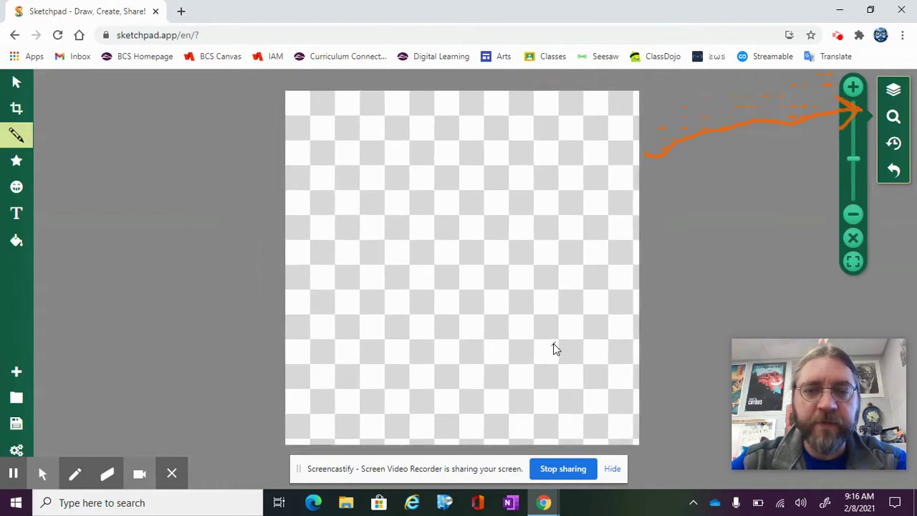
{"action": "left_click", "coordinate": [553, 344]}
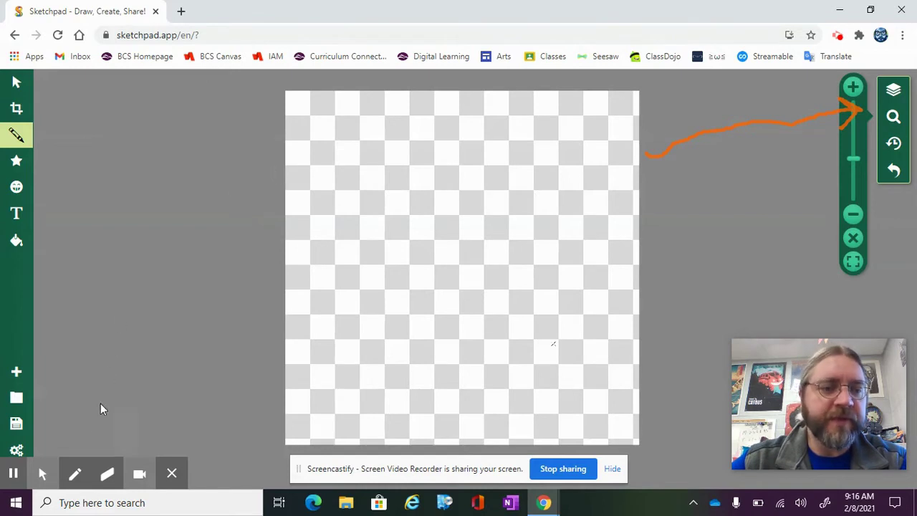
Draw an orange annotation arrow pointing at the brush tool, and return to the normal mouse pointer.
{"action": "left_click", "coordinate": [75, 474]}
{"action": "mouse_move", "coordinate": [230, 262]}
{"action": "left_mouse_down"}
{"action": "mouse_move", "coordinate": [109, 166]}
{"action": "mouse_move", "coordinate": [70, 147]}
{"action": "mouse_move", "coordinate": [44, 143]}
{"action": "mouse_move", "coordinate": [47, 153]}
{"action": "left_mouse_up"}
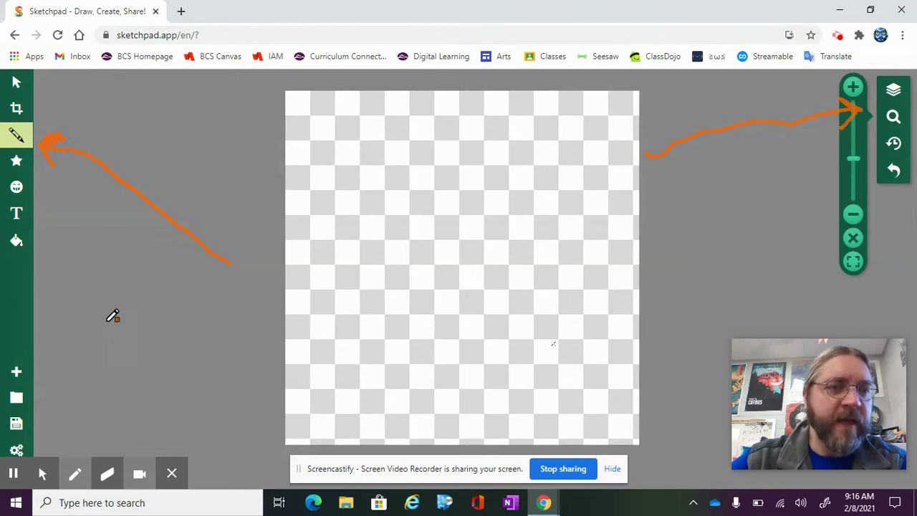
{"action": "mouse_move", "coordinate": [98, 471]}
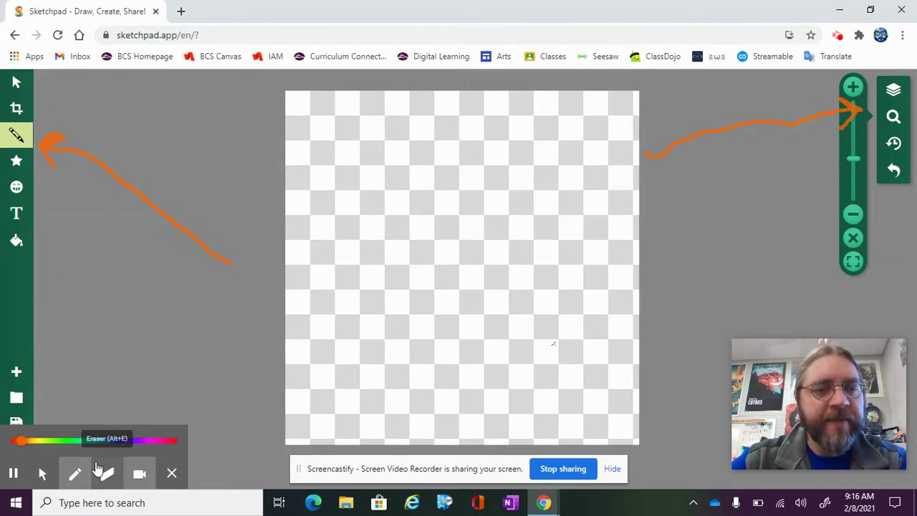
{"action": "left_click", "coordinate": [40, 475]}
Clear all annotation arrows that cover the brush settings and workspace, and return to the normal mouse pointer.
{"action": "left_click", "coordinate": [17, 135]}
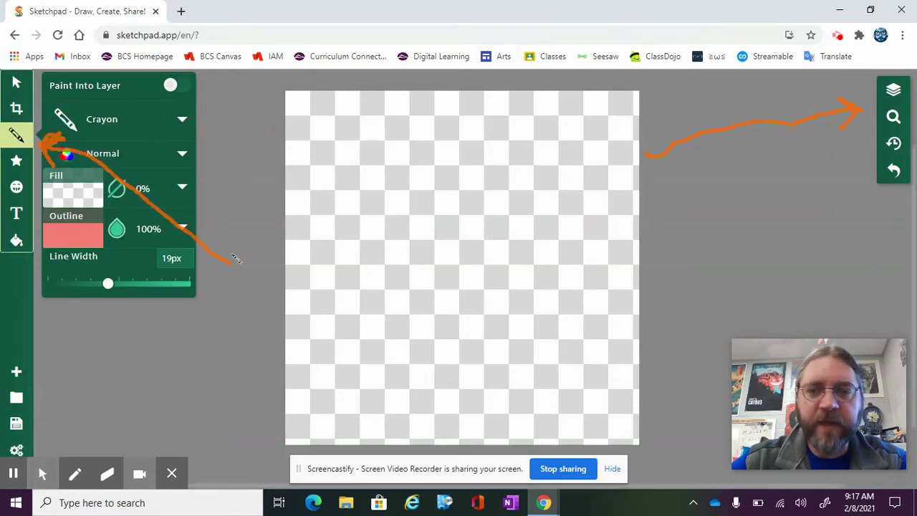
{"action": "left_click_drag", "start_coordinate": [390, 362], "coordinate": [412, 362]}
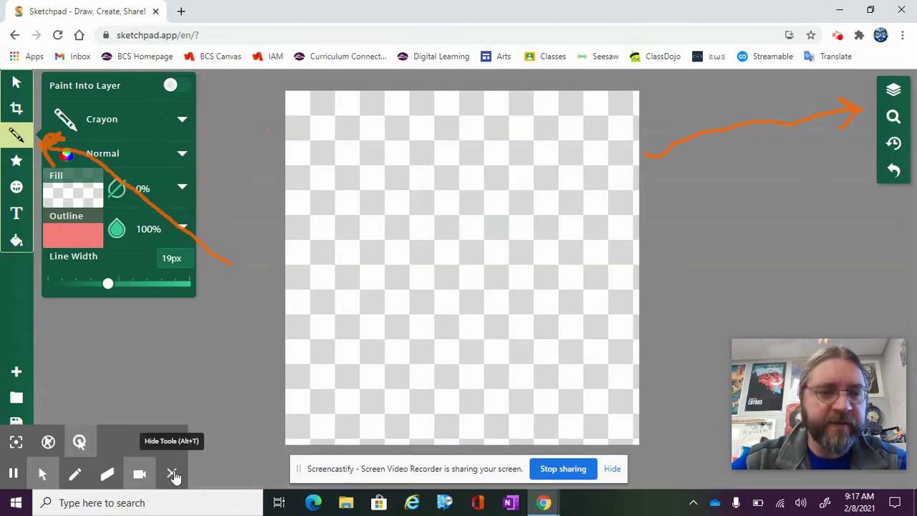
{"action": "left_click", "coordinate": [107, 474]}
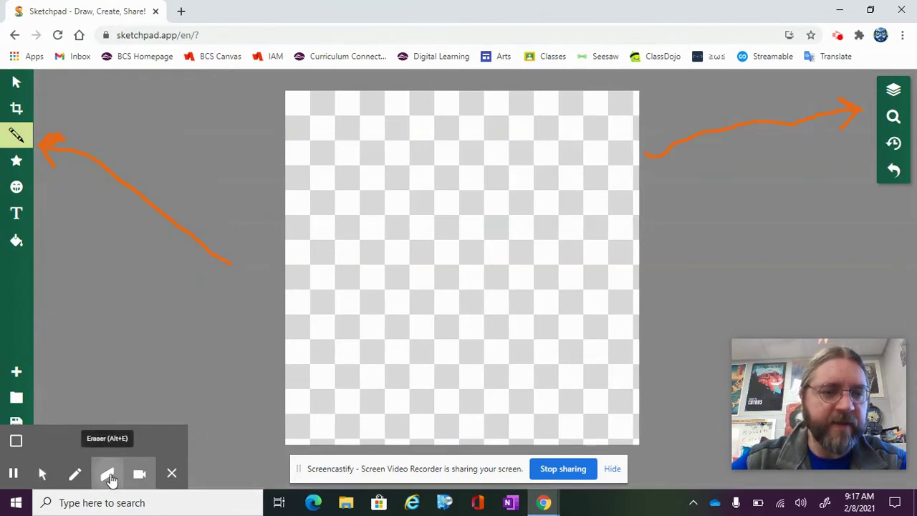
{"action": "left_click", "coordinate": [14, 443]}
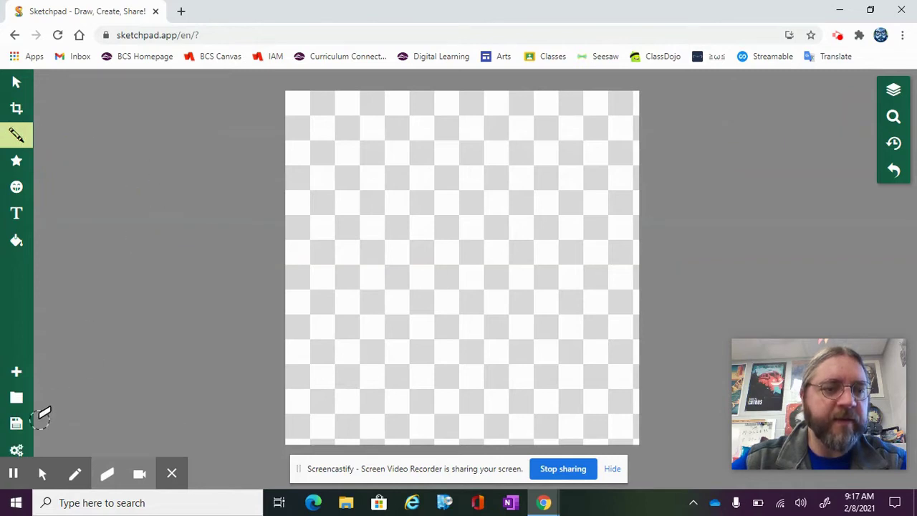
{"action": "left_click", "coordinate": [43, 473]}
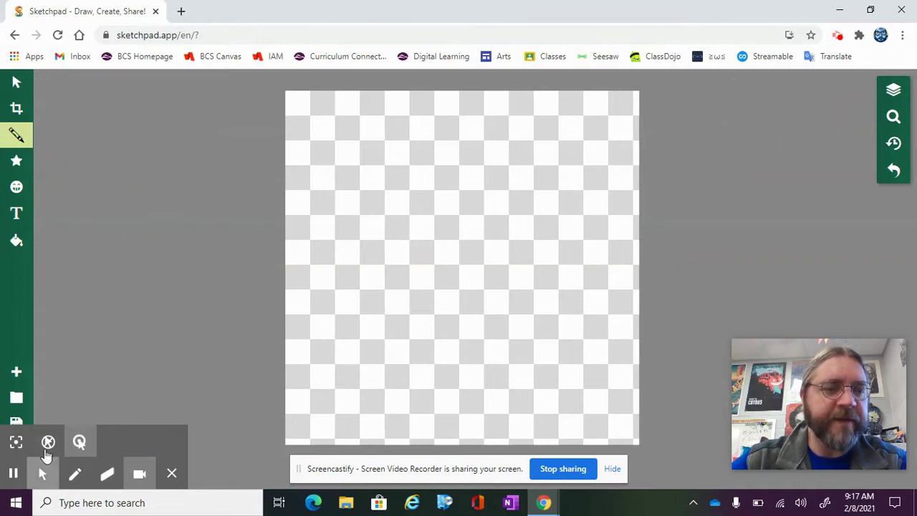
Choose the Calligraphy brush and paint a zigzag stroke down the middle of the canvas.
{"action": "left_click", "coordinate": [17, 135]}
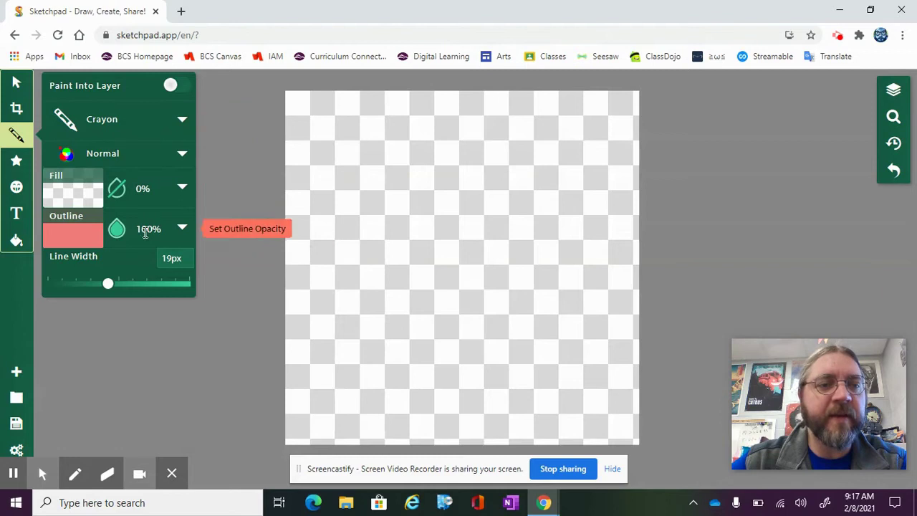
{"action": "left_click", "coordinate": [183, 158]}
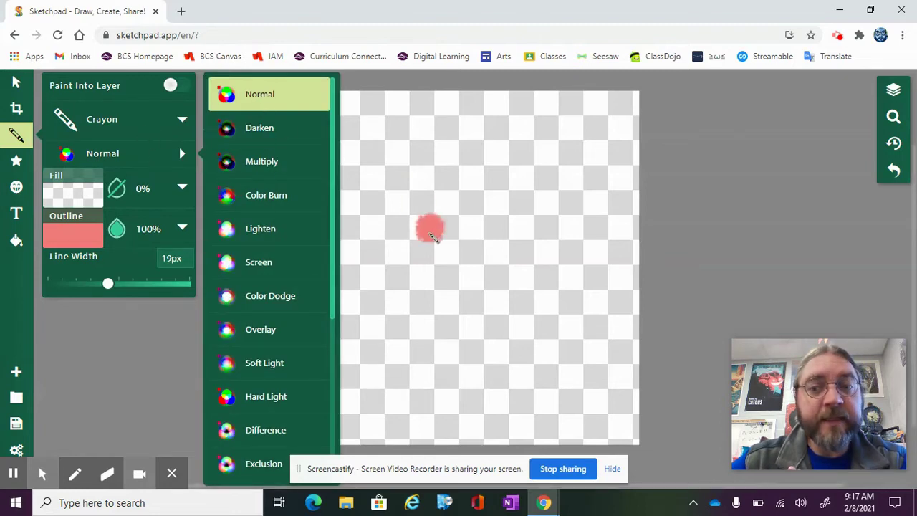
{"action": "left_click", "coordinate": [102, 154]}
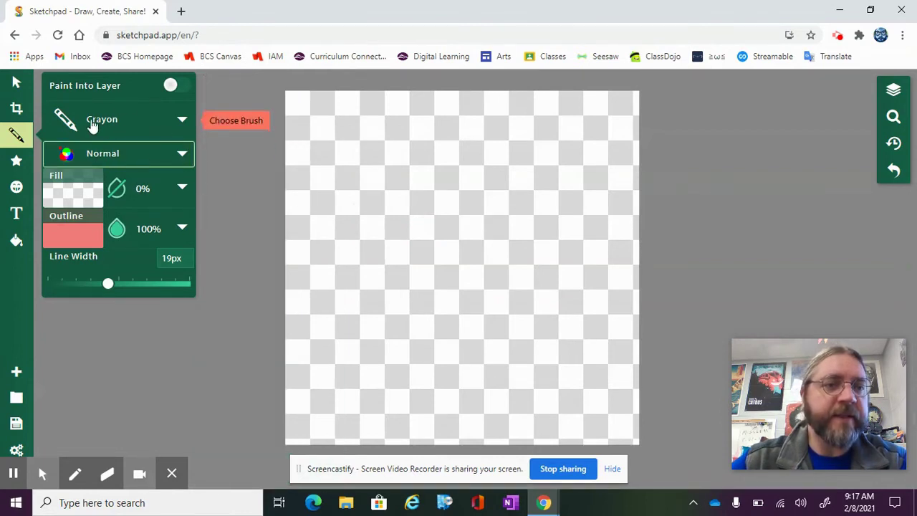
{"action": "left_click", "coordinate": [183, 123]}
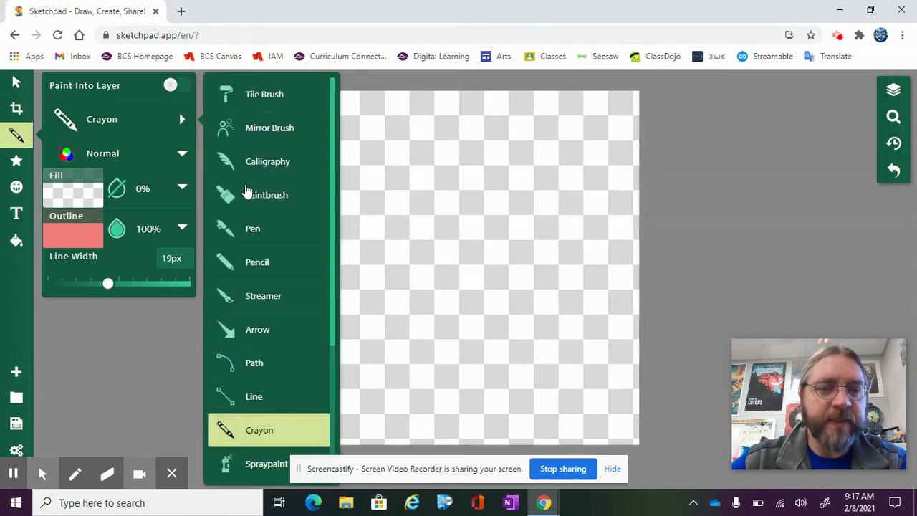
{"action": "mouse_move", "coordinate": [334, 184]}
{"action": "left_mouse_down"}
{"action": "mouse_move", "coordinate": [338, 311]}
{"action": "mouse_move", "coordinate": [351, 177]}
{"action": "left_mouse_up"}
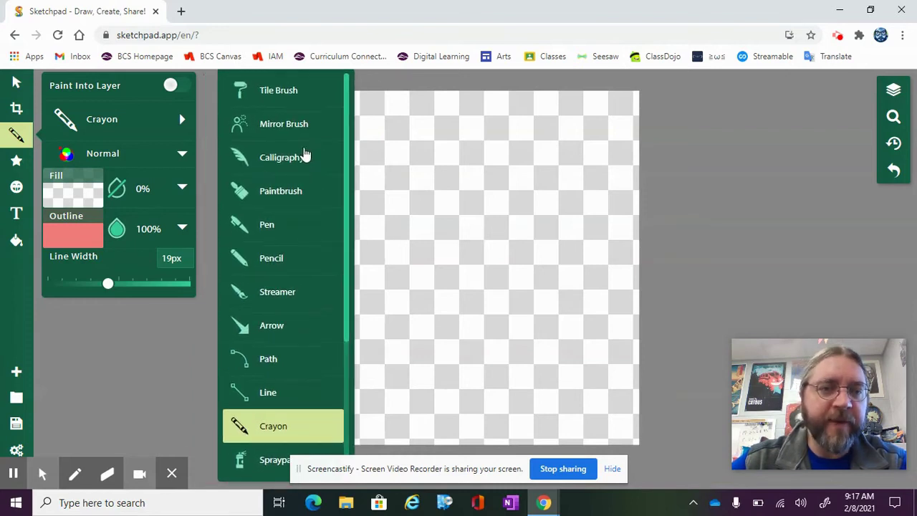
{"action": "left_click", "coordinate": [300, 160]}
{"action": "mouse_move", "coordinate": [427, 135]}
{"action": "left_mouse_down"}
{"action": "mouse_move", "coordinate": [438, 143]}
{"action": "mouse_move", "coordinate": [420, 229]}
{"action": "mouse_move", "coordinate": [525, 281]}
{"action": "mouse_move", "coordinate": [508, 313]}
{"action": "mouse_move", "coordinate": [454, 342]}
{"action": "mouse_move", "coordinate": [434, 367]}
{"action": "mouse_move", "coordinate": [463, 372]}
{"action": "mouse_move", "coordinate": [538, 424]}
{"action": "left_mouse_up"}
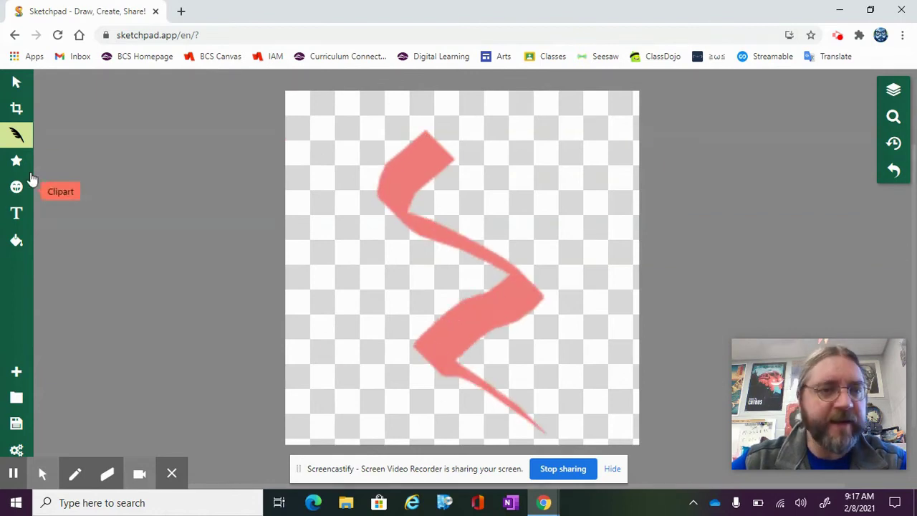
Switch to the Paintbrush and paint a thick, soft arc across the upper half of the canvas.
{"action": "left_click", "coordinate": [16, 137]}
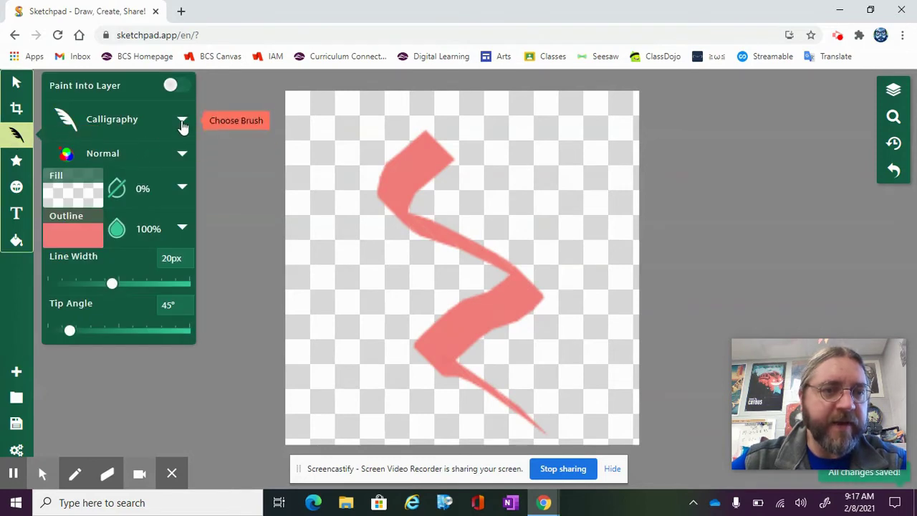
{"action": "left_click", "coordinate": [182, 122]}
{"action": "left_click", "coordinate": [279, 204]}
{"action": "mouse_move", "coordinate": [344, 179]}
{"action": "left_mouse_down"}
{"action": "mouse_move", "coordinate": [408, 167]}
{"action": "mouse_move", "coordinate": [335, 234]}
{"action": "mouse_move", "coordinate": [441, 173]}
{"action": "mouse_move", "coordinate": [442, 201]}
{"action": "mouse_move", "coordinate": [563, 242]}
{"action": "mouse_move", "coordinate": [526, 203]}
{"action": "mouse_move", "coordinate": [530, 186]}
{"action": "mouse_move", "coordinate": [511, 185]}
{"action": "mouse_move", "coordinate": [533, 207]}
{"action": "mouse_move", "coordinate": [561, 209]}
{"action": "mouse_move", "coordinate": [547, 177]}
{"action": "mouse_move", "coordinate": [577, 177]}
{"action": "mouse_move", "coordinate": [547, 154]}
{"action": "left_mouse_up"}
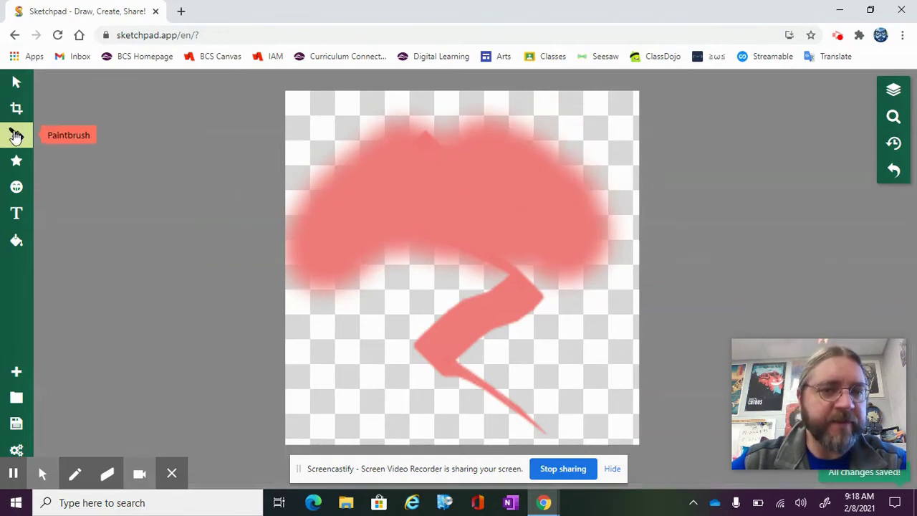
Switch to the Pen brush and draw a thin curving line from beneath the arc into a loop in the canvas's lower-left area.
{"action": "left_click", "coordinate": [13, 134]}
{"action": "left_click", "coordinate": [183, 157]}
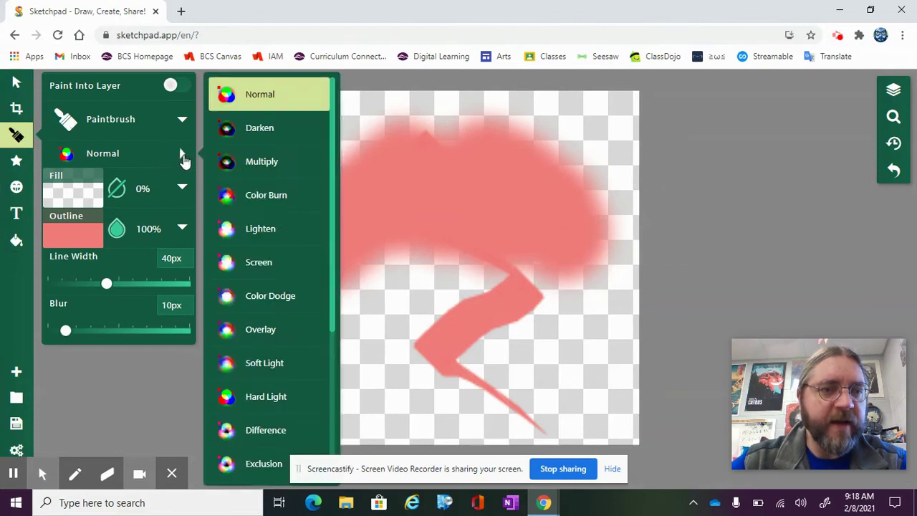
{"action": "left_click", "coordinate": [183, 134]}
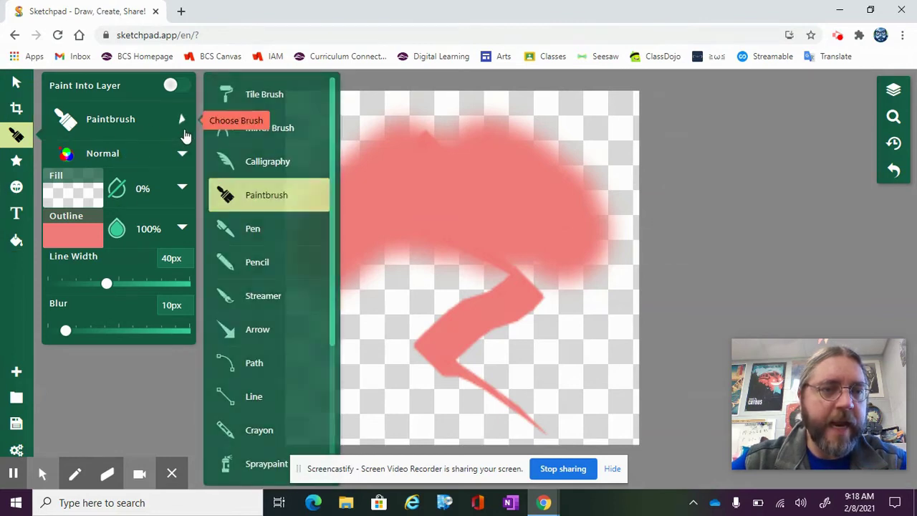
{"action": "left_click", "coordinate": [244, 244]}
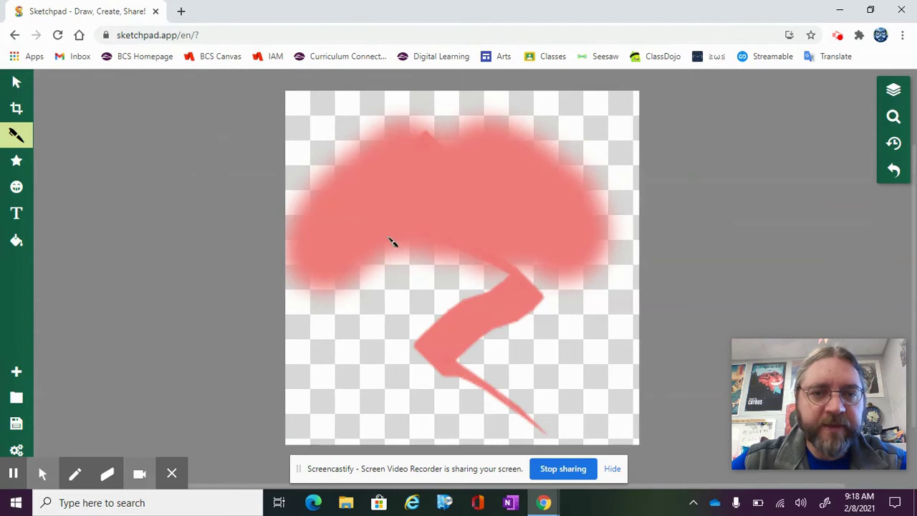
{"action": "mouse_move", "coordinate": [398, 248]}
{"action": "left_mouse_down"}
{"action": "mouse_move", "coordinate": [480, 267]}
{"action": "mouse_move", "coordinate": [413, 316]}
{"action": "mouse_move", "coordinate": [404, 388]}
{"action": "mouse_move", "coordinate": [375, 338]}
{"action": "left_mouse_up"}
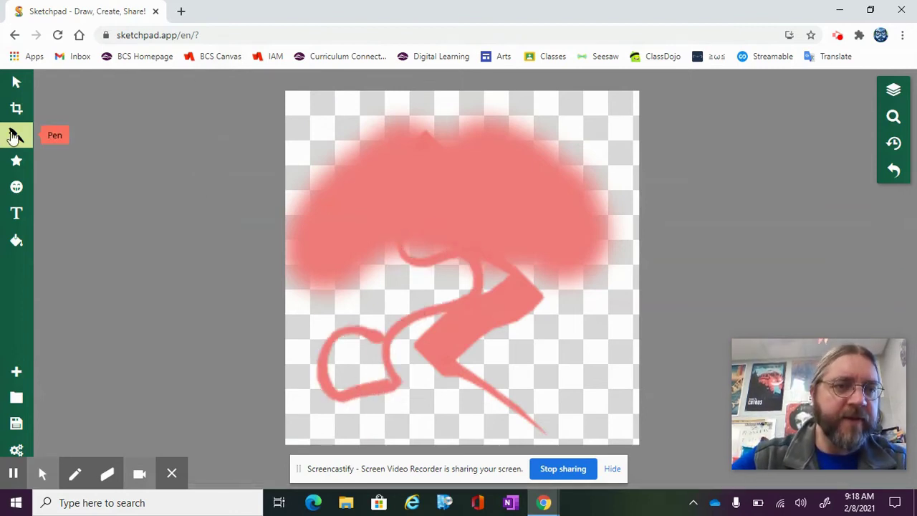
Switch to the Streamer brush and paint two long winding strokes around the existing drawing.
{"action": "left_click", "coordinate": [16, 136]}
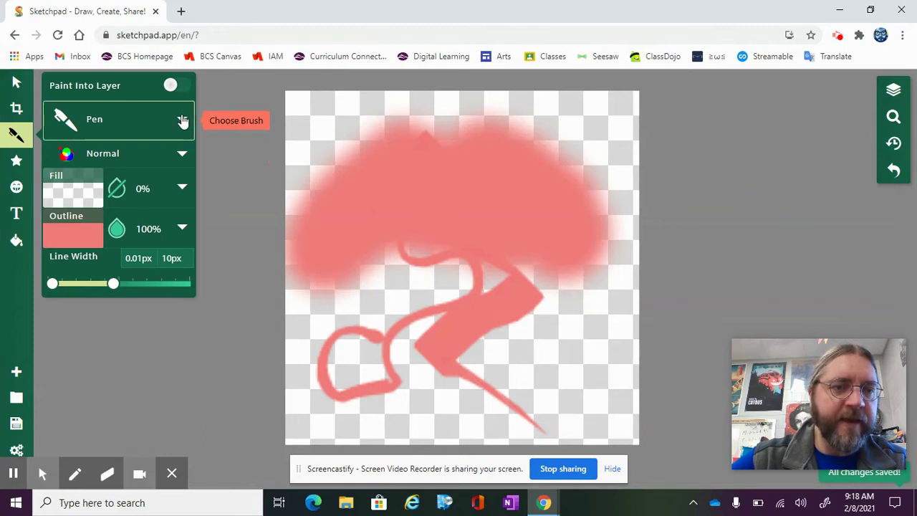
{"action": "left_click", "coordinate": [180, 119]}
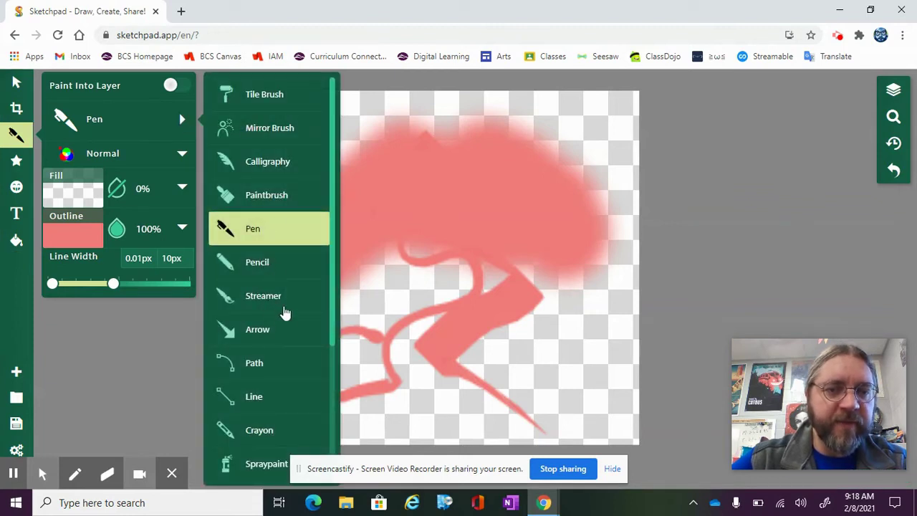
{"action": "left_click", "coordinate": [265, 296]}
{"action": "mouse_move", "coordinate": [550, 373]}
{"action": "left_mouse_down"}
{"action": "mouse_move", "coordinate": [534, 357]}
{"action": "mouse_move", "coordinate": [599, 304]}
{"action": "mouse_move", "coordinate": [630, 242]}
{"action": "mouse_move", "coordinate": [597, 161]}
{"action": "mouse_move", "coordinate": [578, 156]}
{"action": "mouse_move", "coordinate": [580, 106]}
{"action": "mouse_move", "coordinate": [594, 133]}
{"action": "mouse_move", "coordinate": [603, 117]}
{"action": "mouse_move", "coordinate": [634, 113]}
{"action": "left_mouse_up"}
{"action": "mouse_move", "coordinate": [579, 371]}
{"action": "left_mouse_down"}
{"action": "mouse_move", "coordinate": [537, 384]}
{"action": "mouse_move", "coordinate": [299, 344]}
{"action": "mouse_move", "coordinate": [446, 383]}
{"action": "mouse_move", "coordinate": [559, 352]}
{"action": "mouse_move", "coordinate": [498, 81]}
{"action": "mouse_move", "coordinate": [342, 94]}
{"action": "mouse_move", "coordinate": [287, 133]}
{"action": "left_mouse_up"}
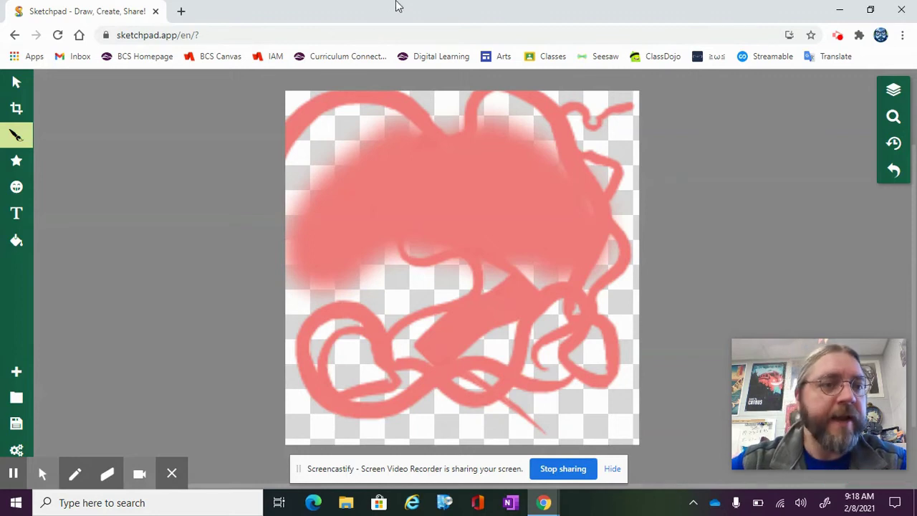
Set the Streamer outline colour to pale yellow #e8e878 and paint a large looping stroke over the pink strokes.
{"action": "left_click", "coordinate": [16, 135]}
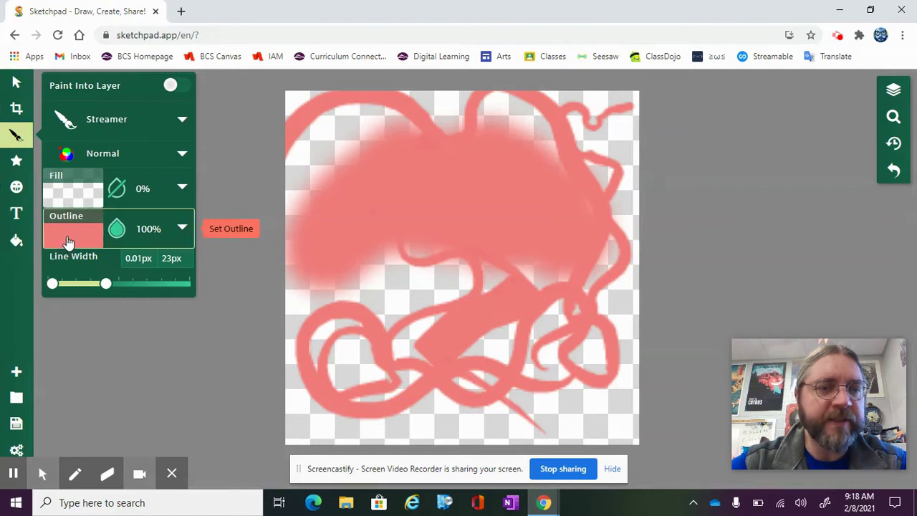
{"action": "left_click", "coordinate": [68, 242]}
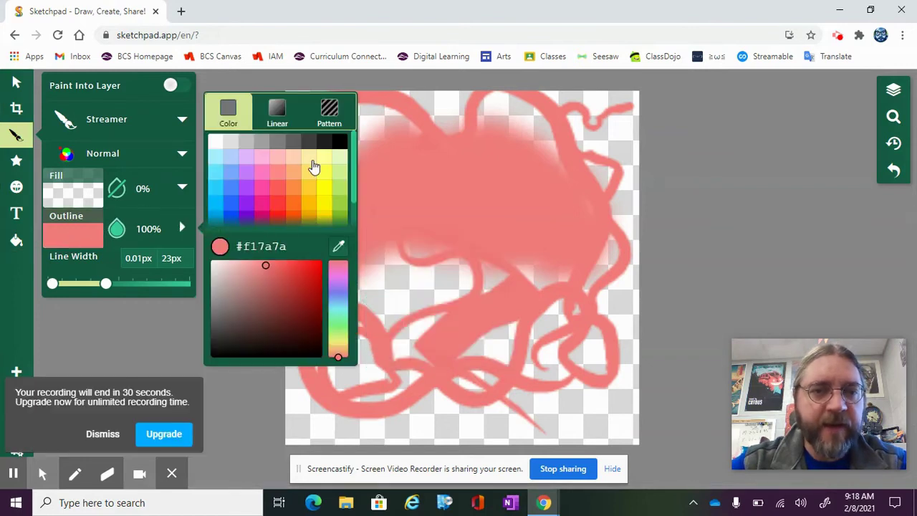
{"action": "left_click", "coordinate": [352, 176]}
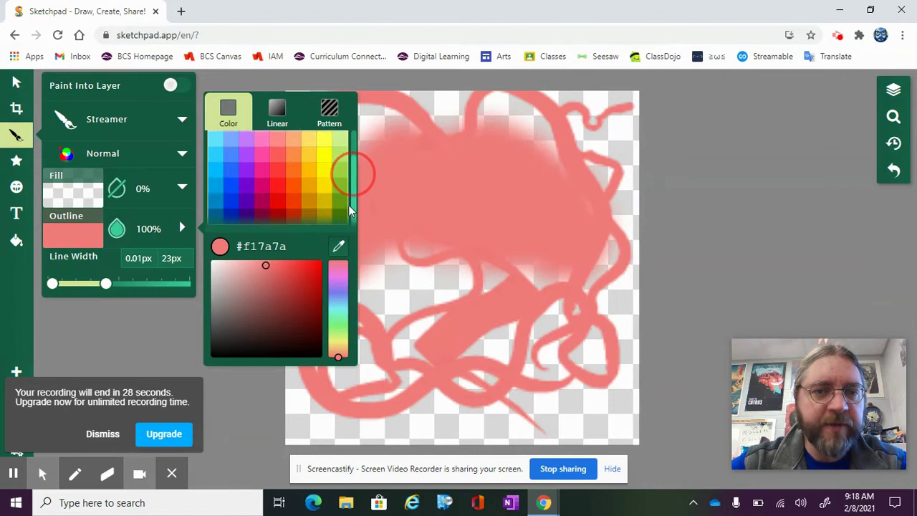
{"action": "left_click_drag", "start_coordinate": [346, 177], "coordinate": [346, 159]}
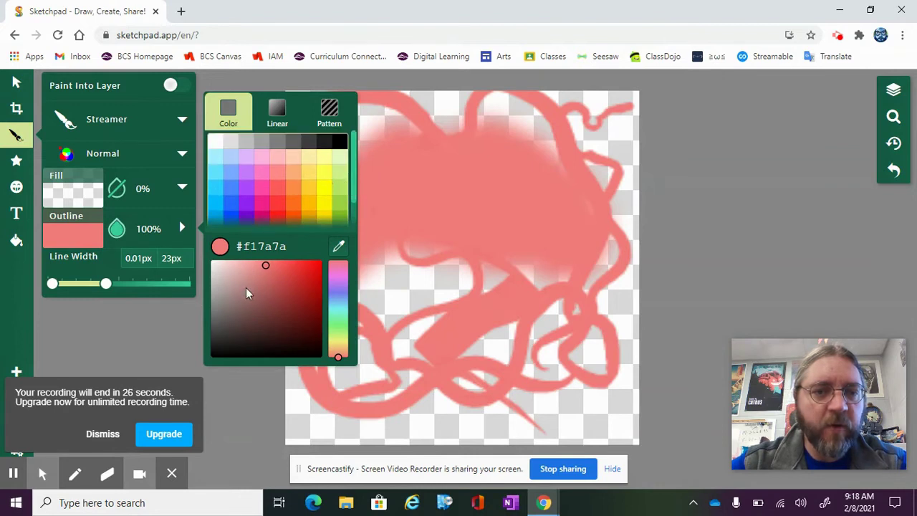
{"action": "left_click", "coordinate": [324, 189]}
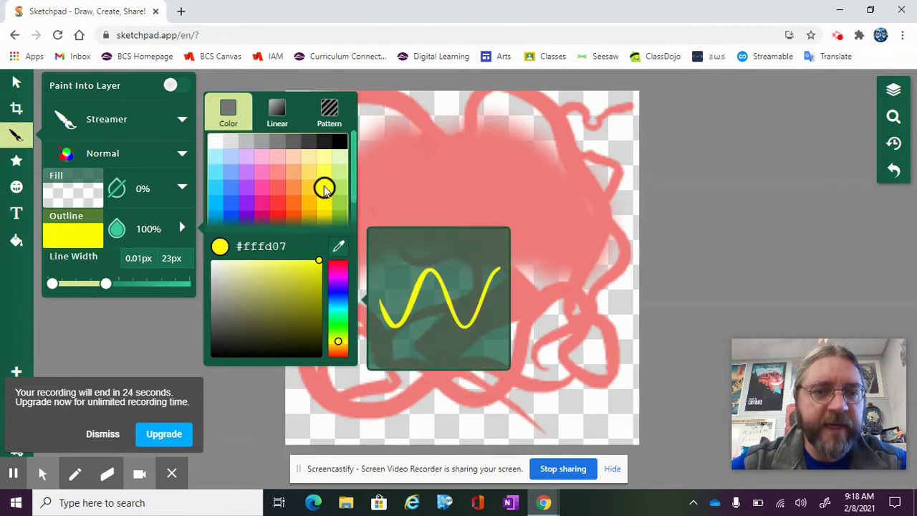
{"action": "mouse_move", "coordinate": [291, 311]}
{"action": "left_mouse_down"}
{"action": "mouse_move", "coordinate": [252, 280]}
{"action": "mouse_move", "coordinate": [225, 280]}
{"action": "mouse_move", "coordinate": [266, 268]}
{"action": "left_mouse_up"}
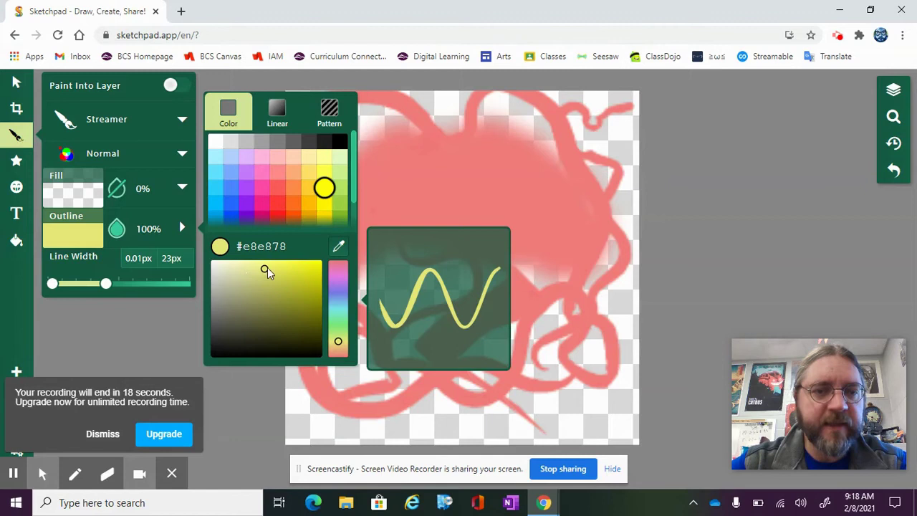
{"action": "mouse_move", "coordinate": [557, 153]}
{"action": "left_mouse_down"}
{"action": "mouse_move", "coordinate": [473, 269]}
{"action": "mouse_move", "coordinate": [473, 363]}
{"action": "mouse_move", "coordinate": [549, 196]}
{"action": "mouse_move", "coordinate": [571, 266]}
{"action": "mouse_move", "coordinate": [477, 233]}
{"action": "mouse_move", "coordinate": [368, 266]}
{"action": "mouse_move", "coordinate": [361, 230]}
{"action": "left_mouse_up"}
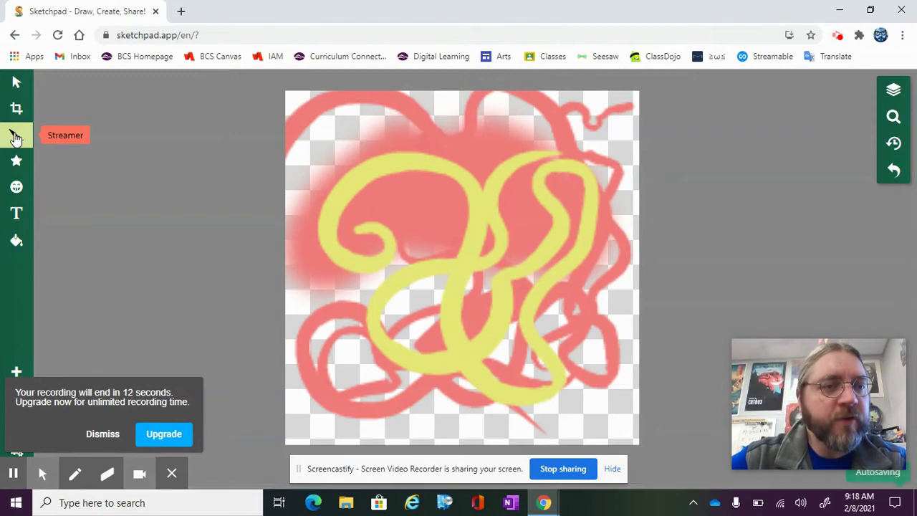
Switch to the Eraser brush and erase the drawing across the top part of the canvas.
{"action": "left_click", "coordinate": [16, 135]}
{"action": "left_click", "coordinate": [183, 121]}
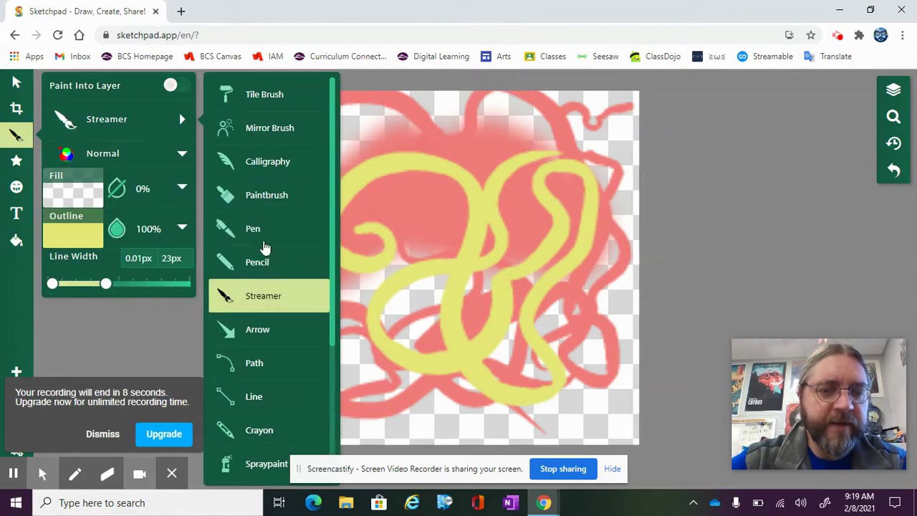
{"action": "mouse_move", "coordinate": [332, 298]}
{"action": "left_mouse_down"}
{"action": "mouse_move", "coordinate": [333, 423]}
{"action": "mouse_move", "coordinate": [322, 448]}
{"action": "left_mouse_up"}
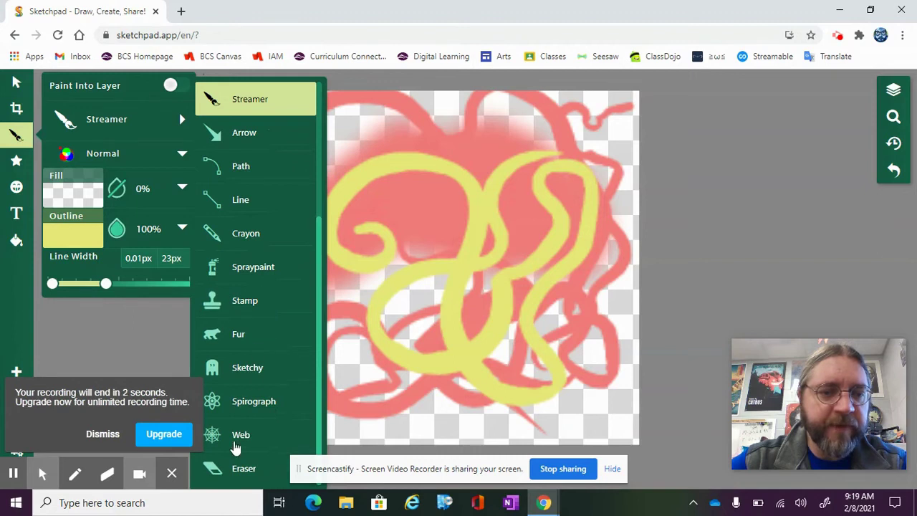
{"action": "left_click", "coordinate": [239, 467]}
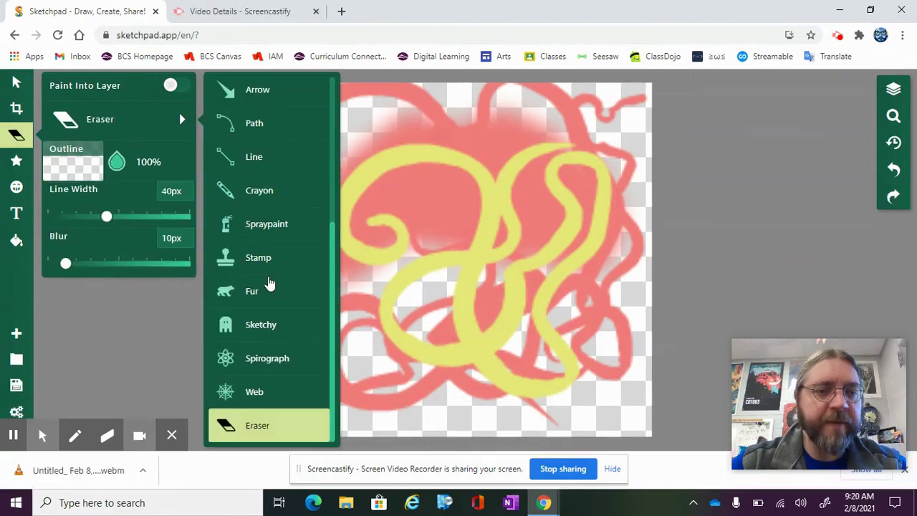
{"action": "left_click", "coordinate": [256, 427]}
{"action": "mouse_move", "coordinate": [459, 107]}
{"action": "left_mouse_down"}
{"action": "mouse_move", "coordinate": [432, 148]}
{"action": "mouse_move", "coordinate": [364, 177]}
{"action": "mouse_move", "coordinate": [321, 87]}
{"action": "left_mouse_up"}
{"action": "mouse_move", "coordinate": [485, 103]}
{"action": "left_mouse_down"}
{"action": "mouse_move", "coordinate": [535, 155]}
{"action": "mouse_move", "coordinate": [647, 139]}
{"action": "mouse_move", "coordinate": [651, 86]}
{"action": "left_mouse_up"}
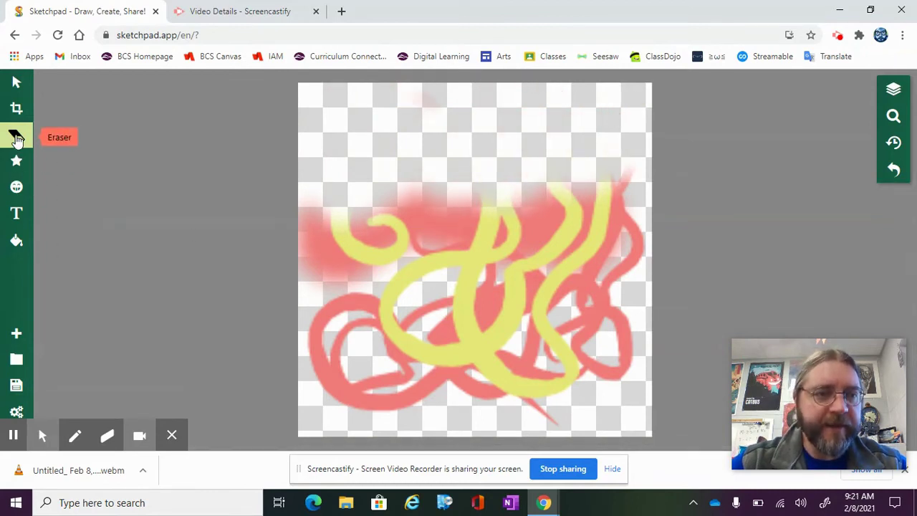
Change the brush from Eraser to Crayon and show its settings.
{"action": "left_click", "coordinate": [17, 135]}
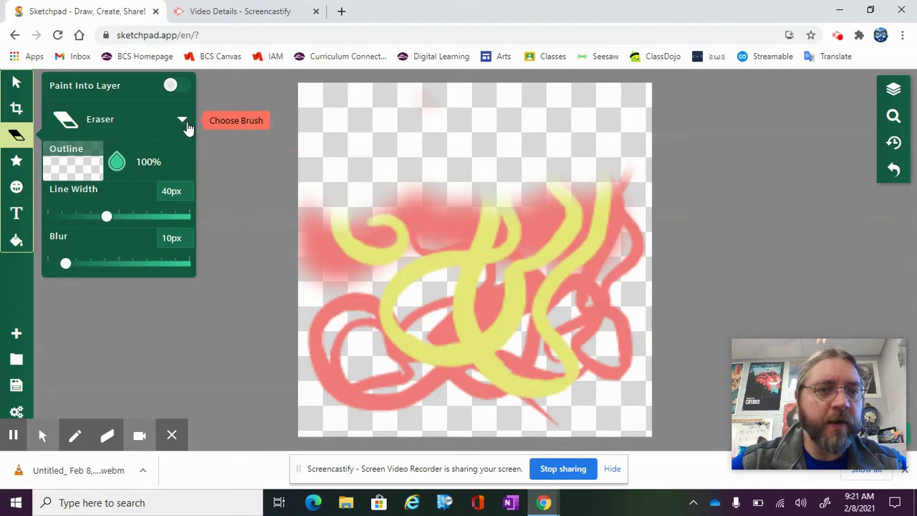
{"action": "left_click", "coordinate": [182, 119]}
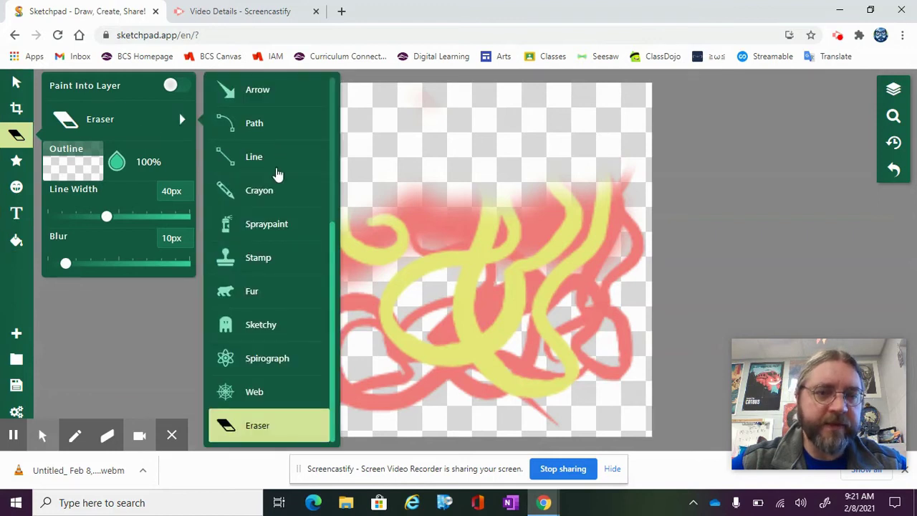
{"action": "left_click", "coordinate": [262, 190]}
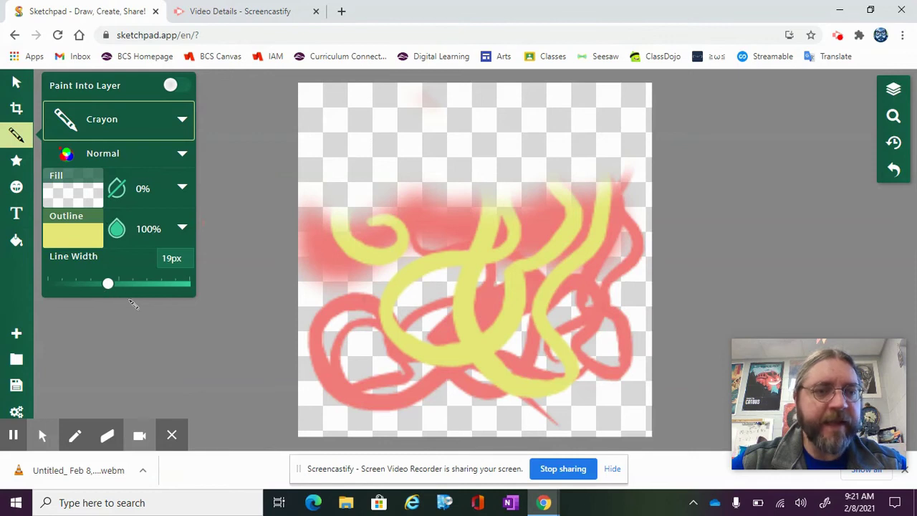
{"action": "left_click", "coordinate": [75, 435]}
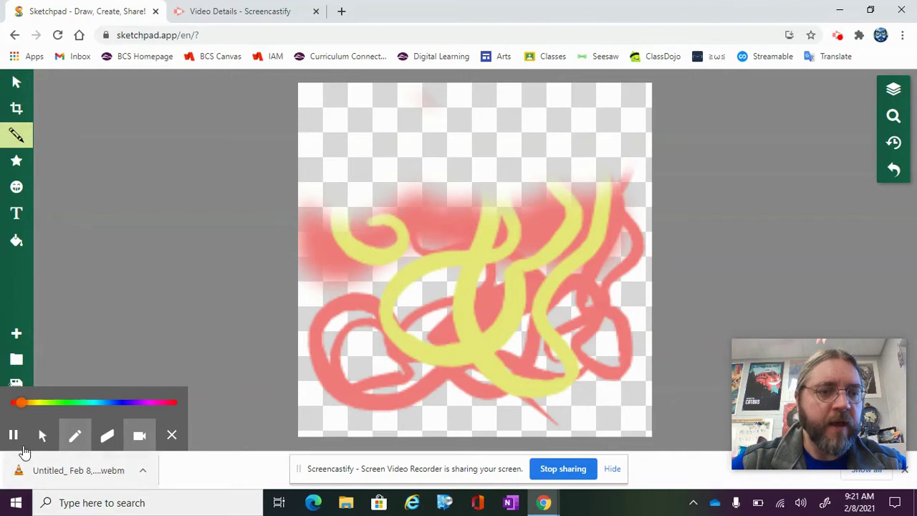
{"action": "left_click", "coordinate": [41, 437]}
{"action": "left_click", "coordinate": [16, 134]}
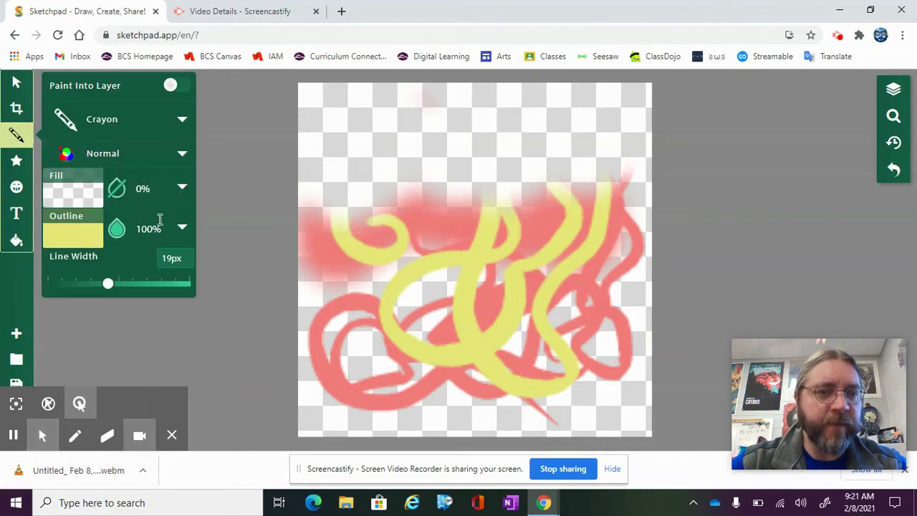
Set the Crayon line width to 9.4px and paint a thin wavy stroke across the erased area.
{"action": "left_click_drag", "start_coordinate": [110, 286], "coordinate": [168, 287]}
{"action": "mouse_move", "coordinate": [78, 284]}
{"action": "left_mouse_down"}
{"action": "mouse_move", "coordinate": [67, 285]}
{"action": "mouse_move", "coordinate": [144, 285]}
{"action": "left_mouse_up"}
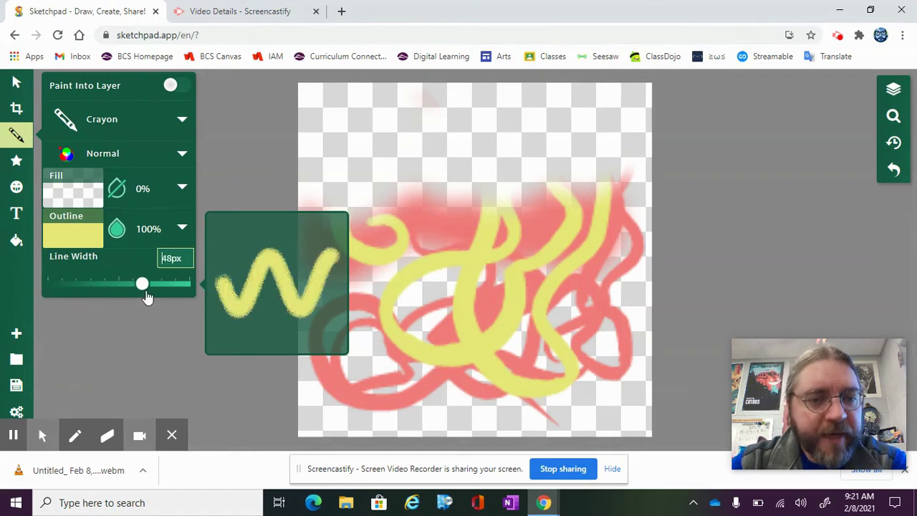
{"action": "mouse_move", "coordinate": [80, 301]}
{"action": "left_mouse_down"}
{"action": "mouse_move", "coordinate": [68, 285]}
{"action": "mouse_move", "coordinate": [117, 285]}
{"action": "mouse_move", "coordinate": [94, 286]}
{"action": "mouse_move", "coordinate": [85, 298]}
{"action": "left_mouse_up"}
{"action": "mouse_move", "coordinate": [333, 133]}
{"action": "left_mouse_down"}
{"action": "mouse_move", "coordinate": [461, 150]}
{"action": "mouse_move", "coordinate": [530, 133]}
{"action": "left_mouse_up"}
Set the Crayon line width to 64px and scribble broadly over the upper part of the drawing.
{"action": "left_click", "coordinate": [16, 134]}
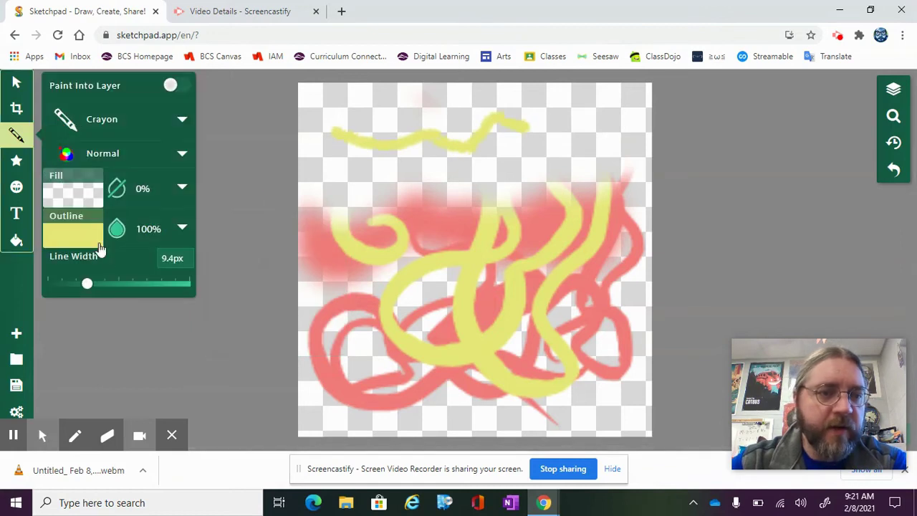
{"action": "left_click_drag", "start_coordinate": [91, 285], "coordinate": [157, 284]}
{"action": "mouse_move", "coordinate": [330, 176]}
{"action": "left_mouse_down"}
{"action": "mouse_move", "coordinate": [394, 164]}
{"action": "mouse_move", "coordinate": [363, 189]}
{"action": "mouse_move", "coordinate": [423, 205]}
{"action": "mouse_move", "coordinate": [531, 209]}
{"action": "mouse_move", "coordinate": [635, 286]}
{"action": "mouse_move", "coordinate": [516, 129]}
{"action": "left_mouse_up"}
Add the text "WOW!" over the drawing with the Text tool.
{"action": "mouse_move", "coordinate": [15, 254]}
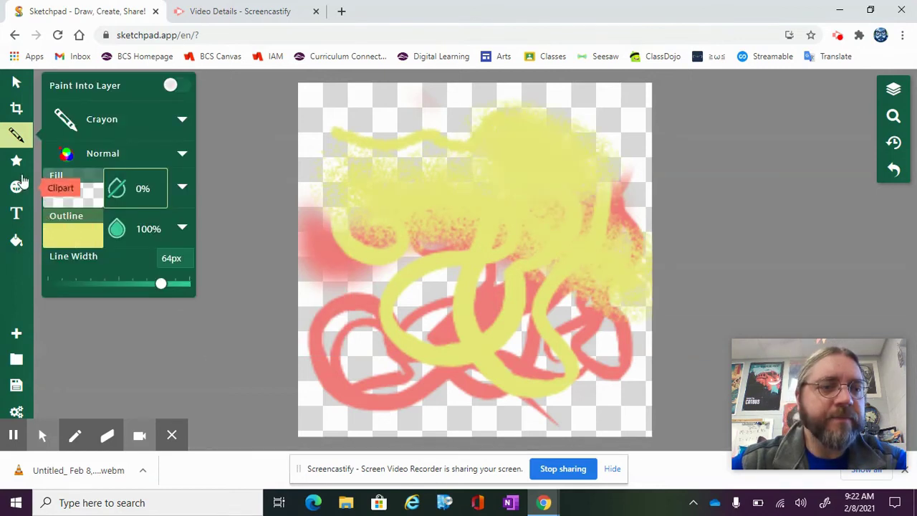
{"action": "left_click", "coordinate": [19, 213]}
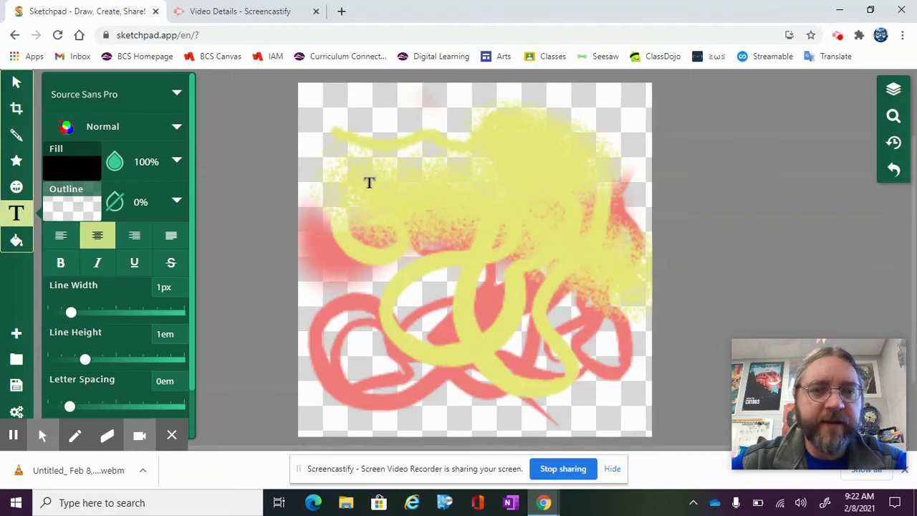
{"action": "left_click", "coordinate": [365, 178]}
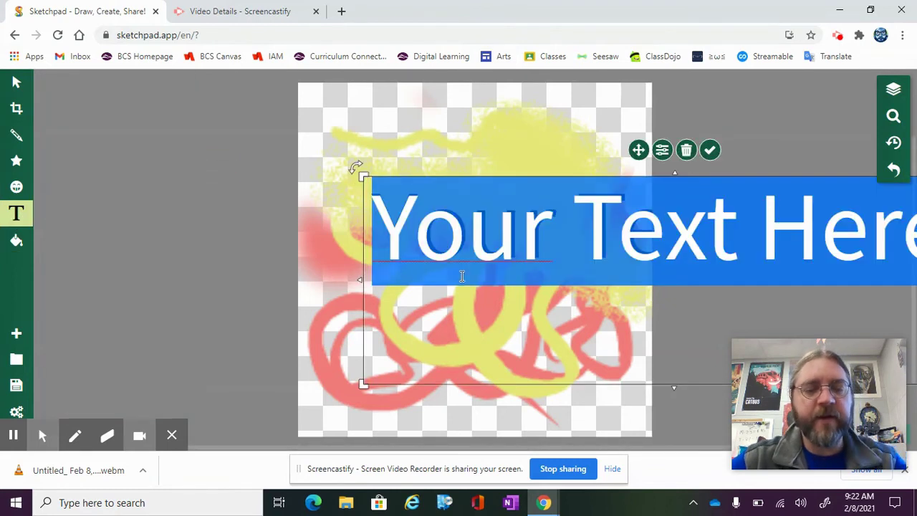
{"action": "type", "text": "Wo"}
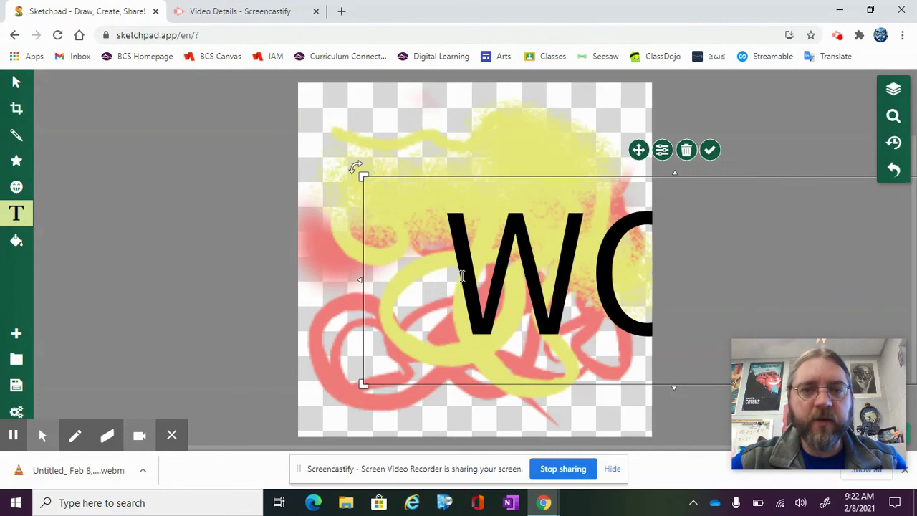
Shrink the "WOW!" text to fit the canvas and place it over the upper part of the drawing.
{"action": "left_click", "coordinate": [17, 82]}
{"action": "left_click_drag", "start_coordinate": [517, 274], "coordinate": [342, 237]}
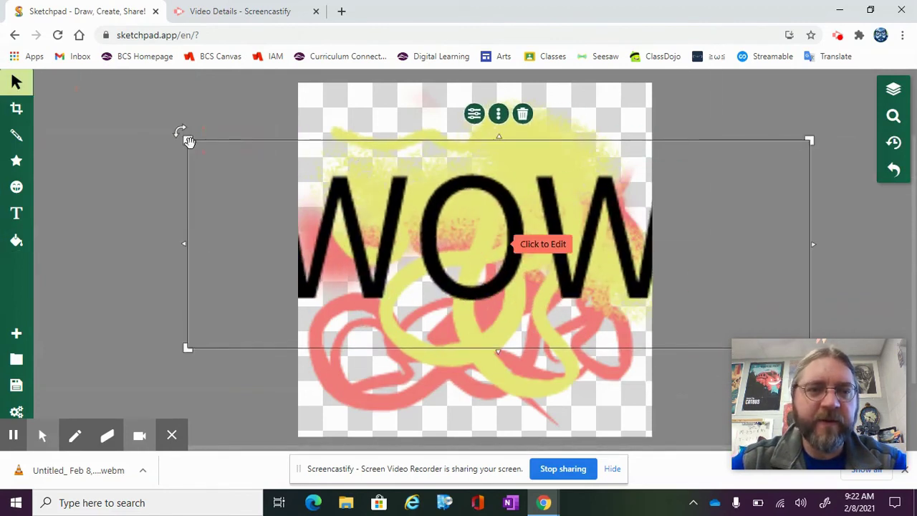
{"action": "left_click_drag", "start_coordinate": [184, 138], "coordinate": [539, 267]}
{"action": "mouse_move", "coordinate": [613, 307]}
{"action": "left_mouse_down"}
{"action": "mouse_move", "coordinate": [391, 199]}
{"action": "mouse_move", "coordinate": [387, 188]}
{"action": "mouse_move", "coordinate": [421, 192]}
{"action": "left_mouse_up"}
{"action": "left_click", "coordinate": [401, 334]}
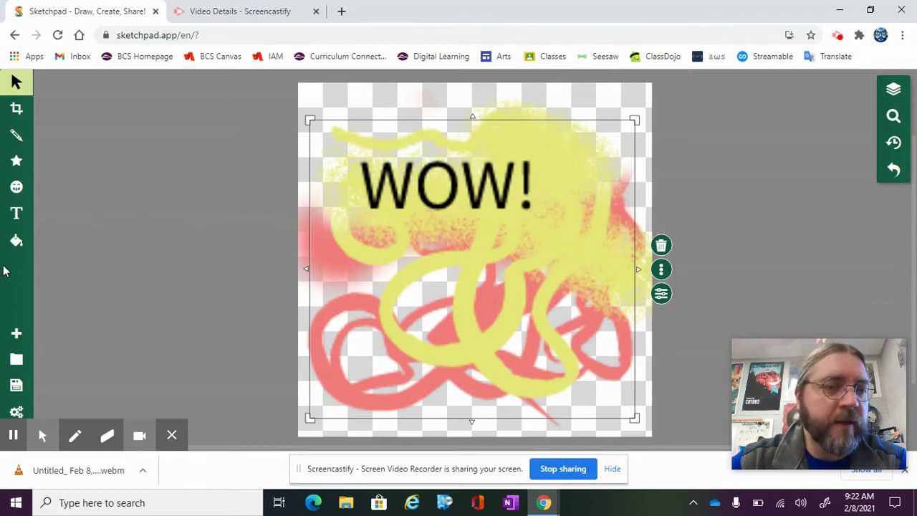
{"action": "left_click", "coordinate": [97, 318]}
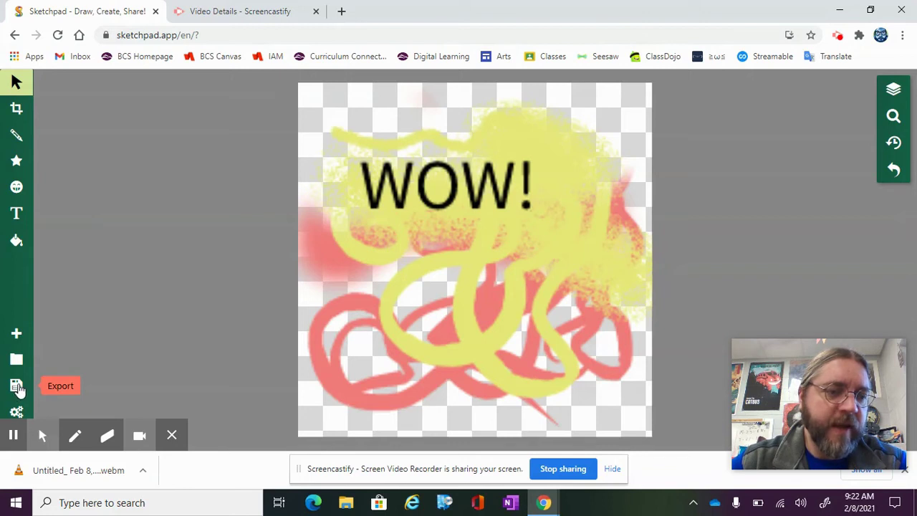
Export the finished drawing as a JPEG download.
{"action": "left_click", "coordinate": [18, 387]}
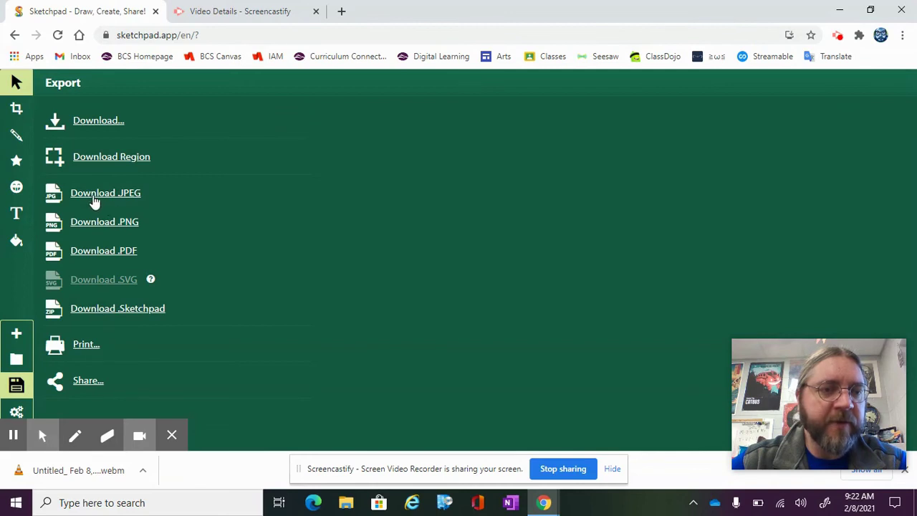
{"action": "left_click", "coordinate": [99, 199]}
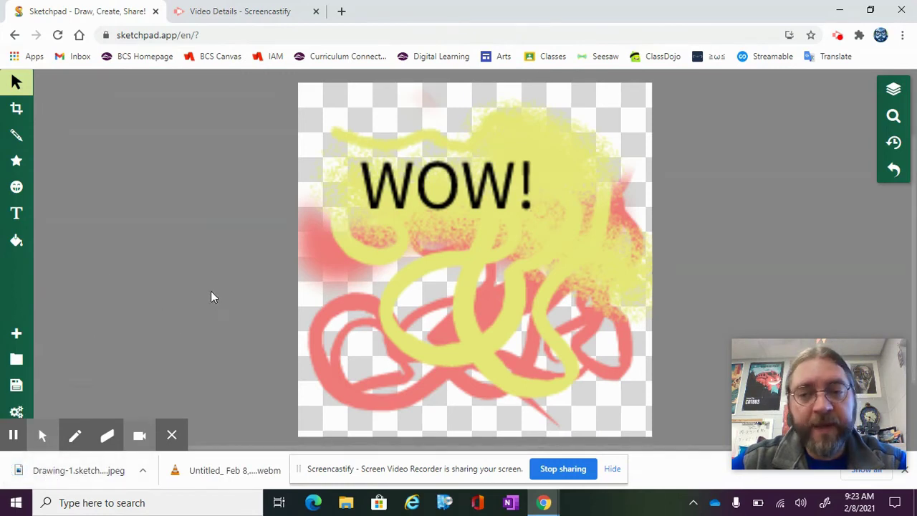
{"action": "left_click_drag", "start_coordinate": [228, 311], "coordinate": [296, 381]}
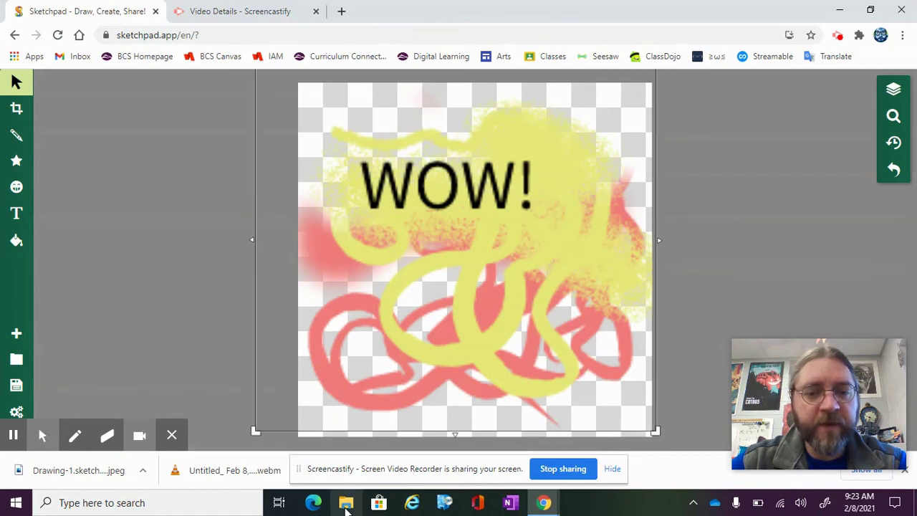
Switch to File Explorer, view the exported Drawing-1.sketchpad image from the Downloads folder, and close both windows.
{"action": "left_click", "coordinate": [346, 503]}
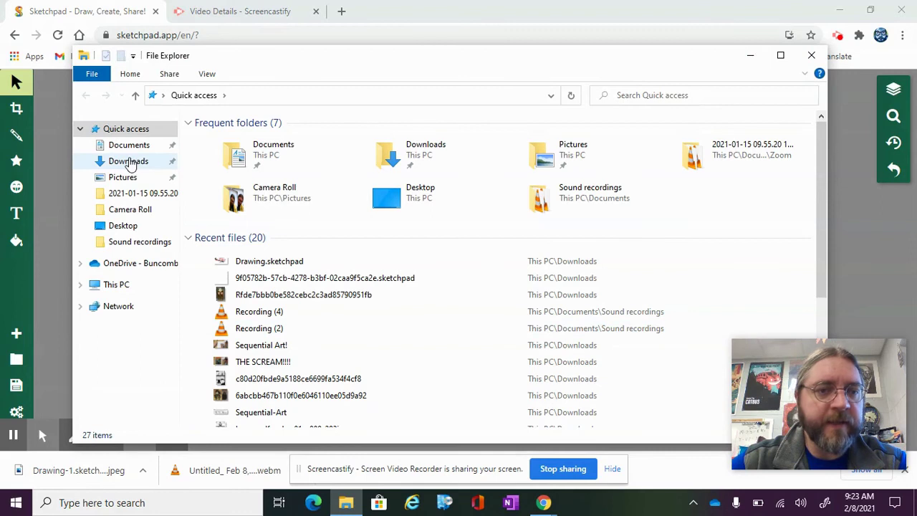
{"action": "left_click", "coordinate": [129, 161]}
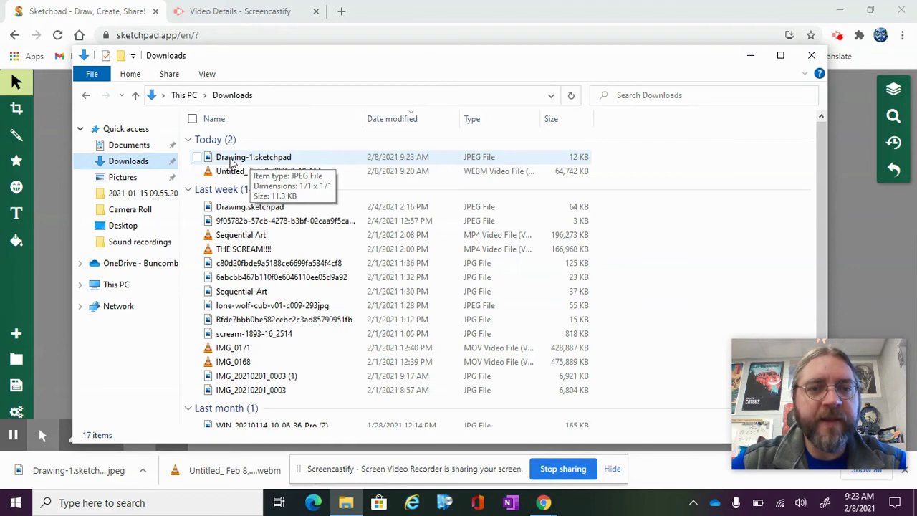
{"action": "left_click", "coordinate": [231, 164]}
{"action": "double_click", "coordinate": [230, 163]}
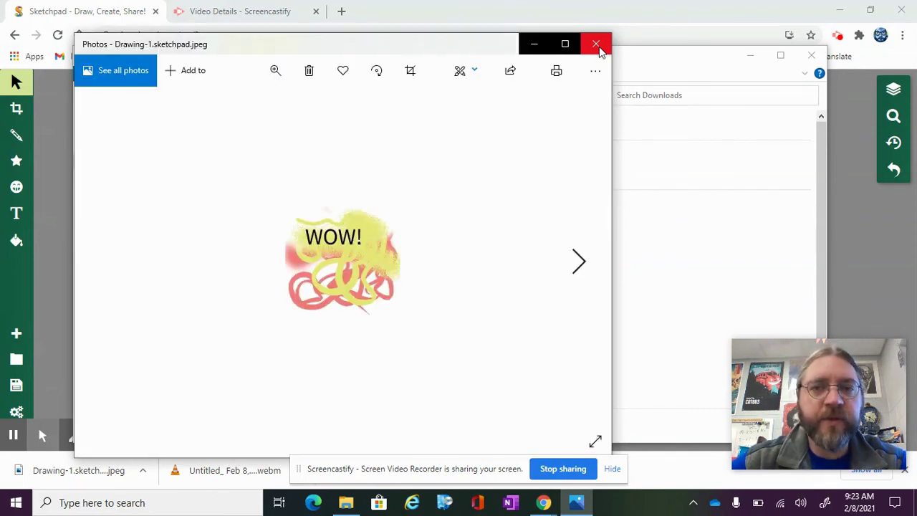
{"action": "left_click", "coordinate": [596, 45]}
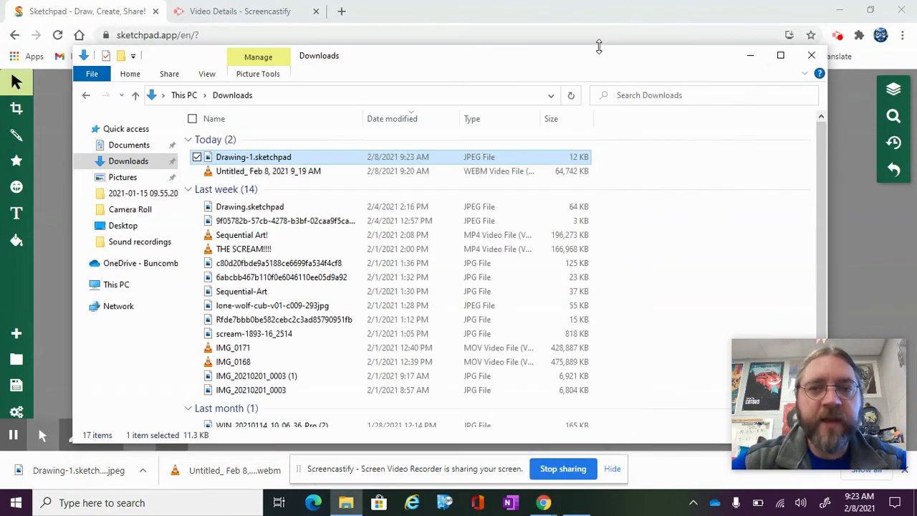
{"action": "left_click", "coordinate": [810, 57]}
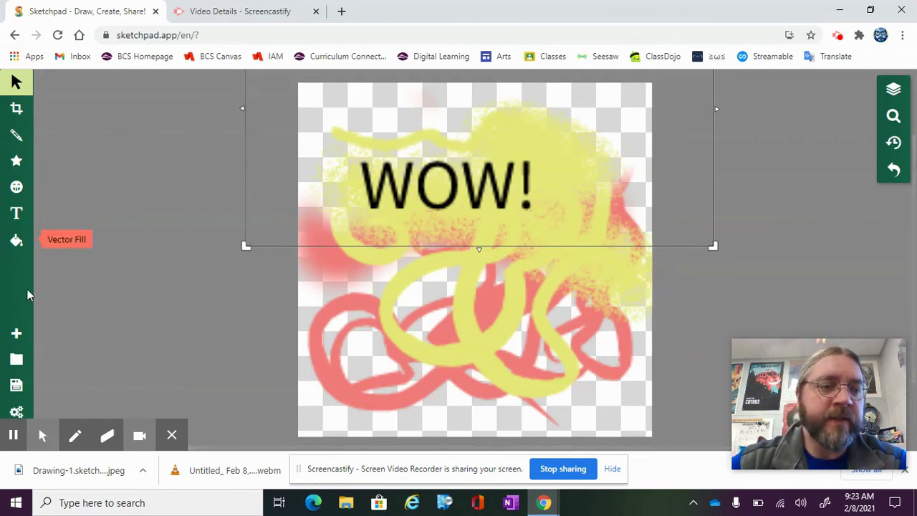
Create a new document with the Blank background in the 8 x 10 (Photo) size.
{"action": "left_click", "coordinate": [19, 337]}
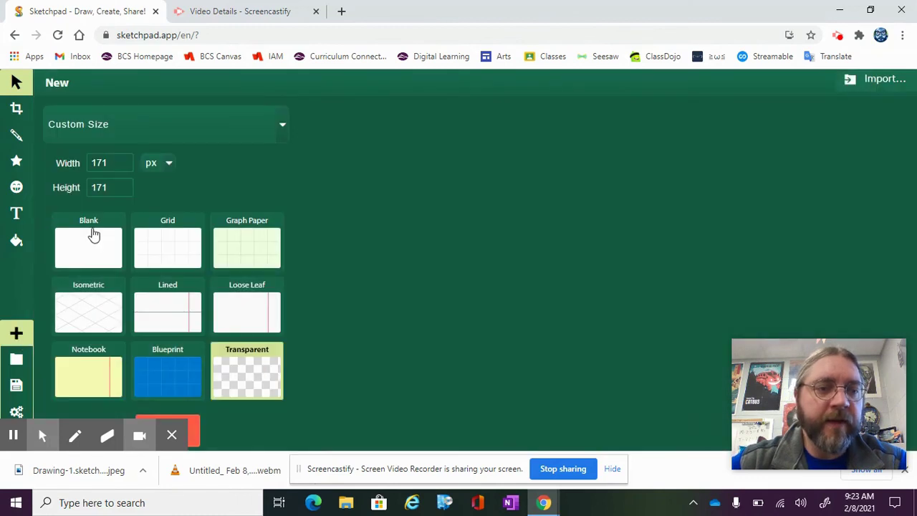
{"action": "left_click", "coordinate": [92, 234]}
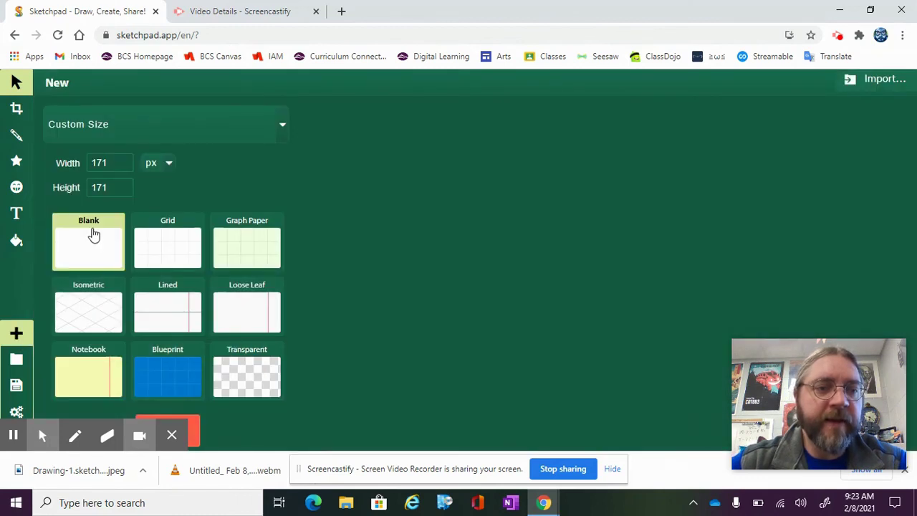
{"action": "left_click", "coordinate": [282, 126]}
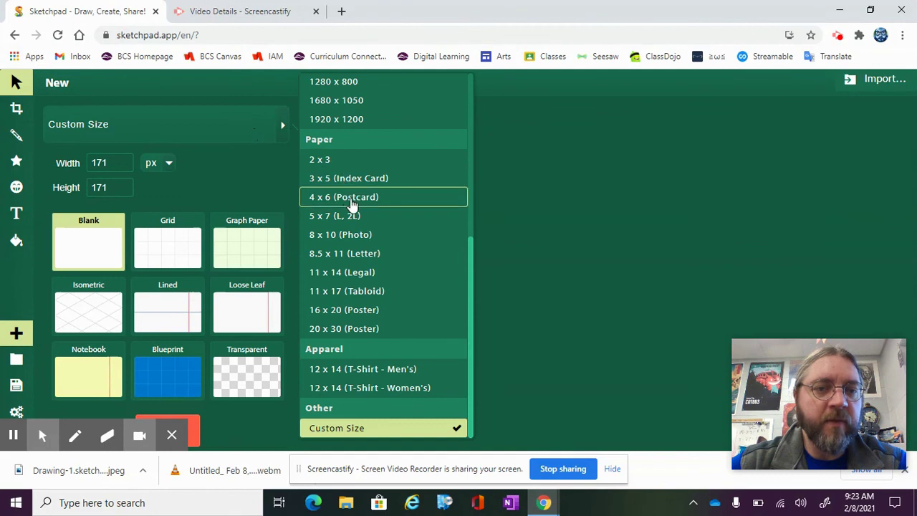
{"action": "left_click", "coordinate": [342, 235]}
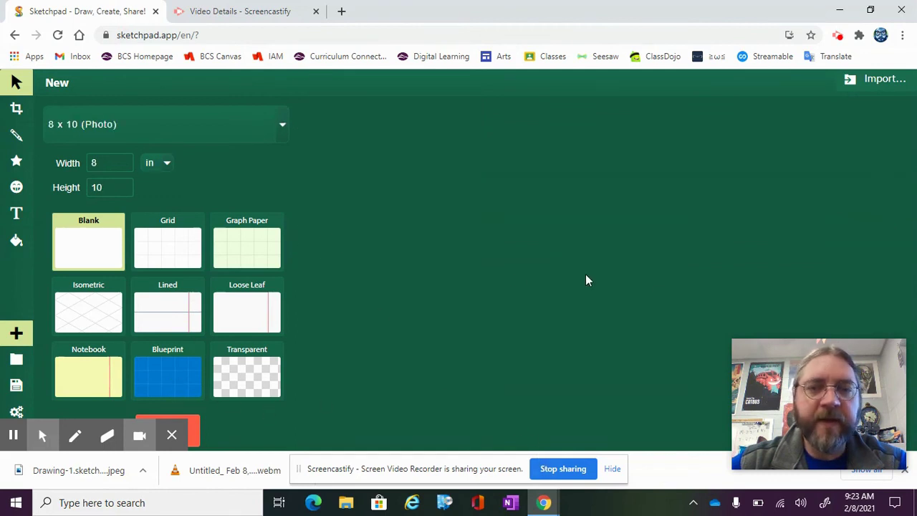
{"action": "left_click", "coordinate": [195, 429]}
{"action": "scroll", "coordinate": [242, 252], "scroll_direction": "down", "scroll_amount": 3}
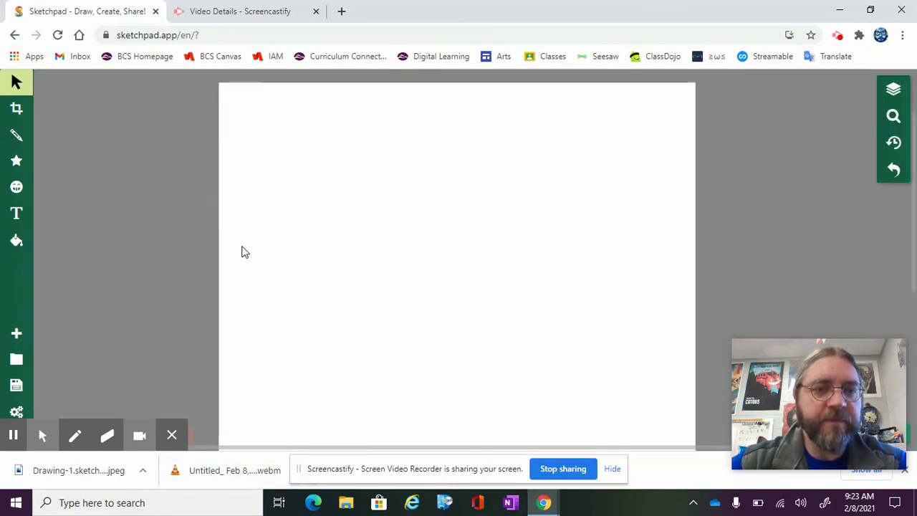
Switch the brush to Line and draw a yellow horizontal line across the full width of the page.
{"action": "left_click", "coordinate": [16, 135]}
{"action": "left_click", "coordinate": [184, 123]}
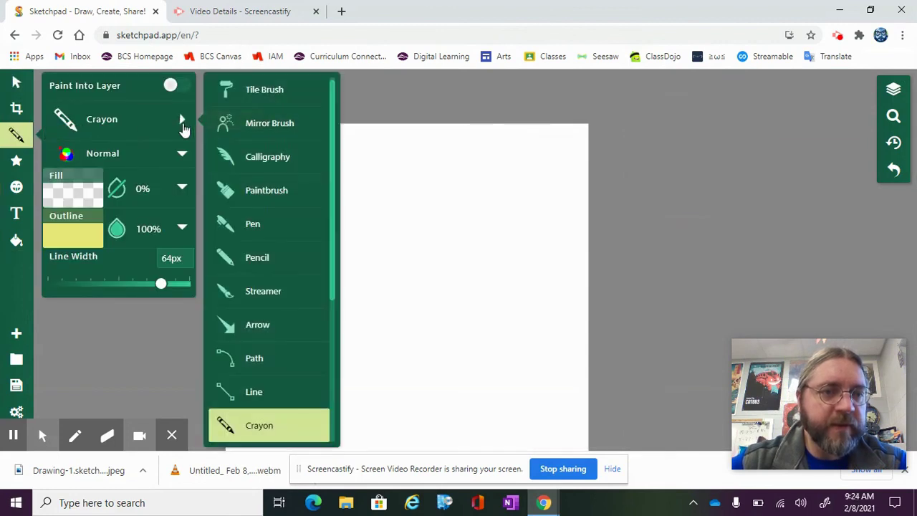
{"action": "left_click", "coordinate": [252, 393]}
{"action": "left_click_drag", "start_coordinate": [195, 322], "coordinate": [628, 316]}
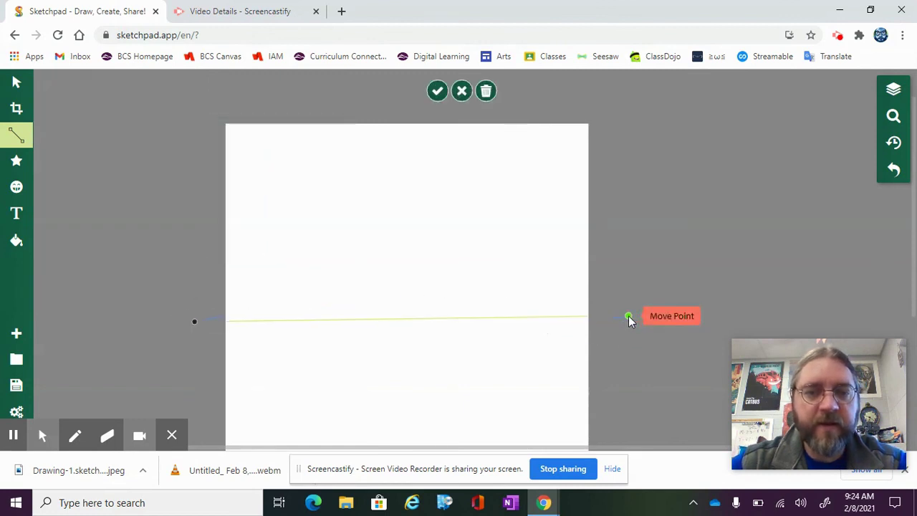
{"action": "key", "text": "Return"}
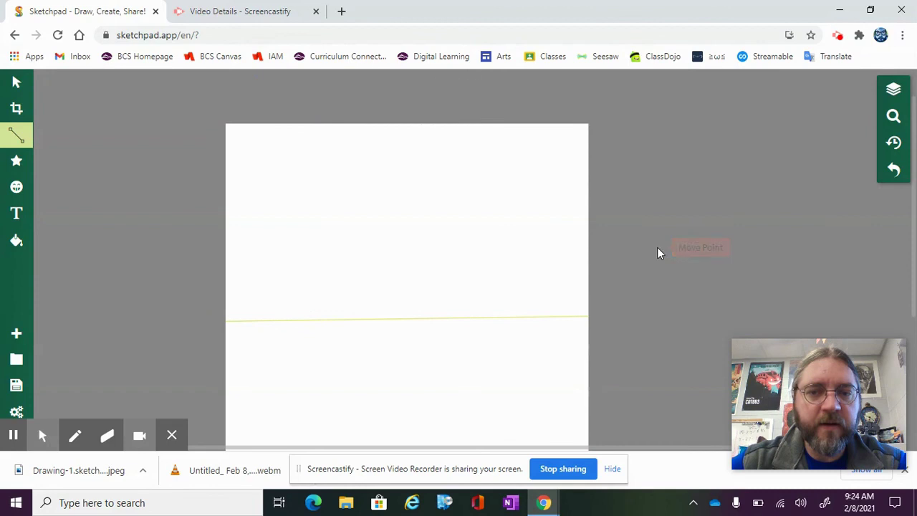
Draw two vertical lines and a second, lower horizontal line to divide the page into a three-by-three grid.
{"action": "left_click_drag", "start_coordinate": [312, 109], "coordinate": [317, 417]}
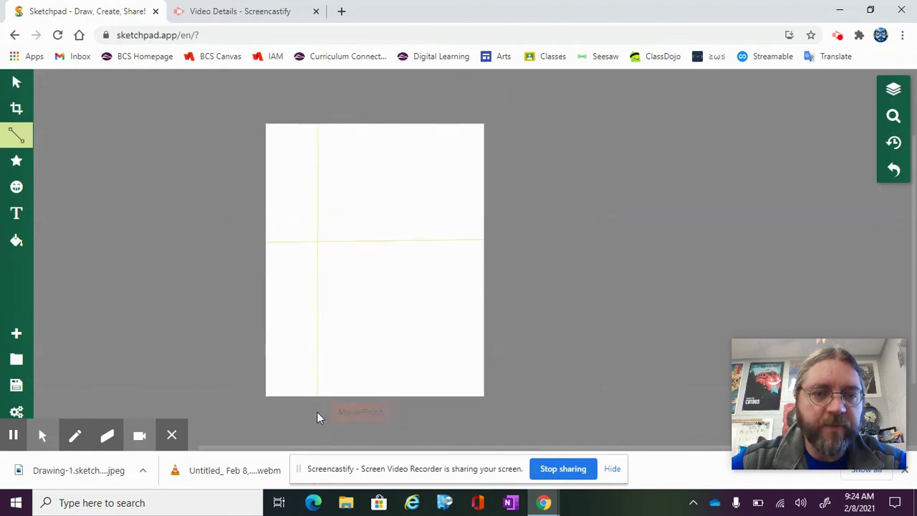
{"action": "left_click_drag", "start_coordinate": [416, 112], "coordinate": [395, 423]}
{"action": "left_click", "coordinate": [272, 356]}
{"action": "left_click_drag", "start_coordinate": [231, 315], "coordinate": [584, 310]}
{"action": "left_click", "coordinate": [364, 217]}
{"action": "scroll", "coordinate": [363, 220], "scroll_direction": "up", "scroll_amount": 5}
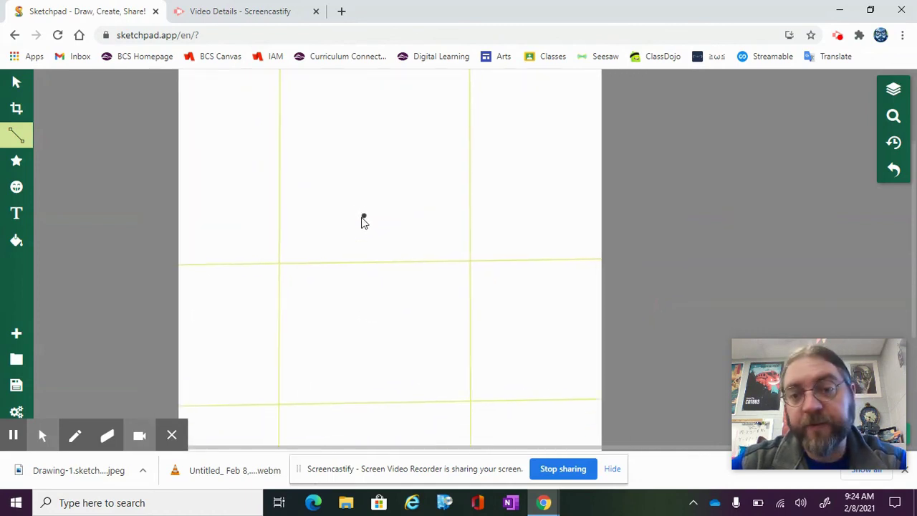
{"action": "scroll", "coordinate": [363, 221], "scroll_direction": "down", "scroll_amount": 6}
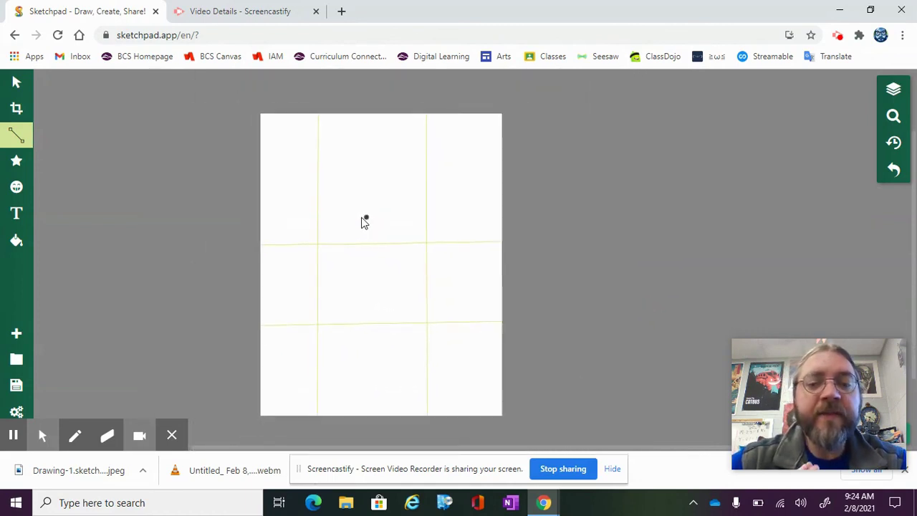